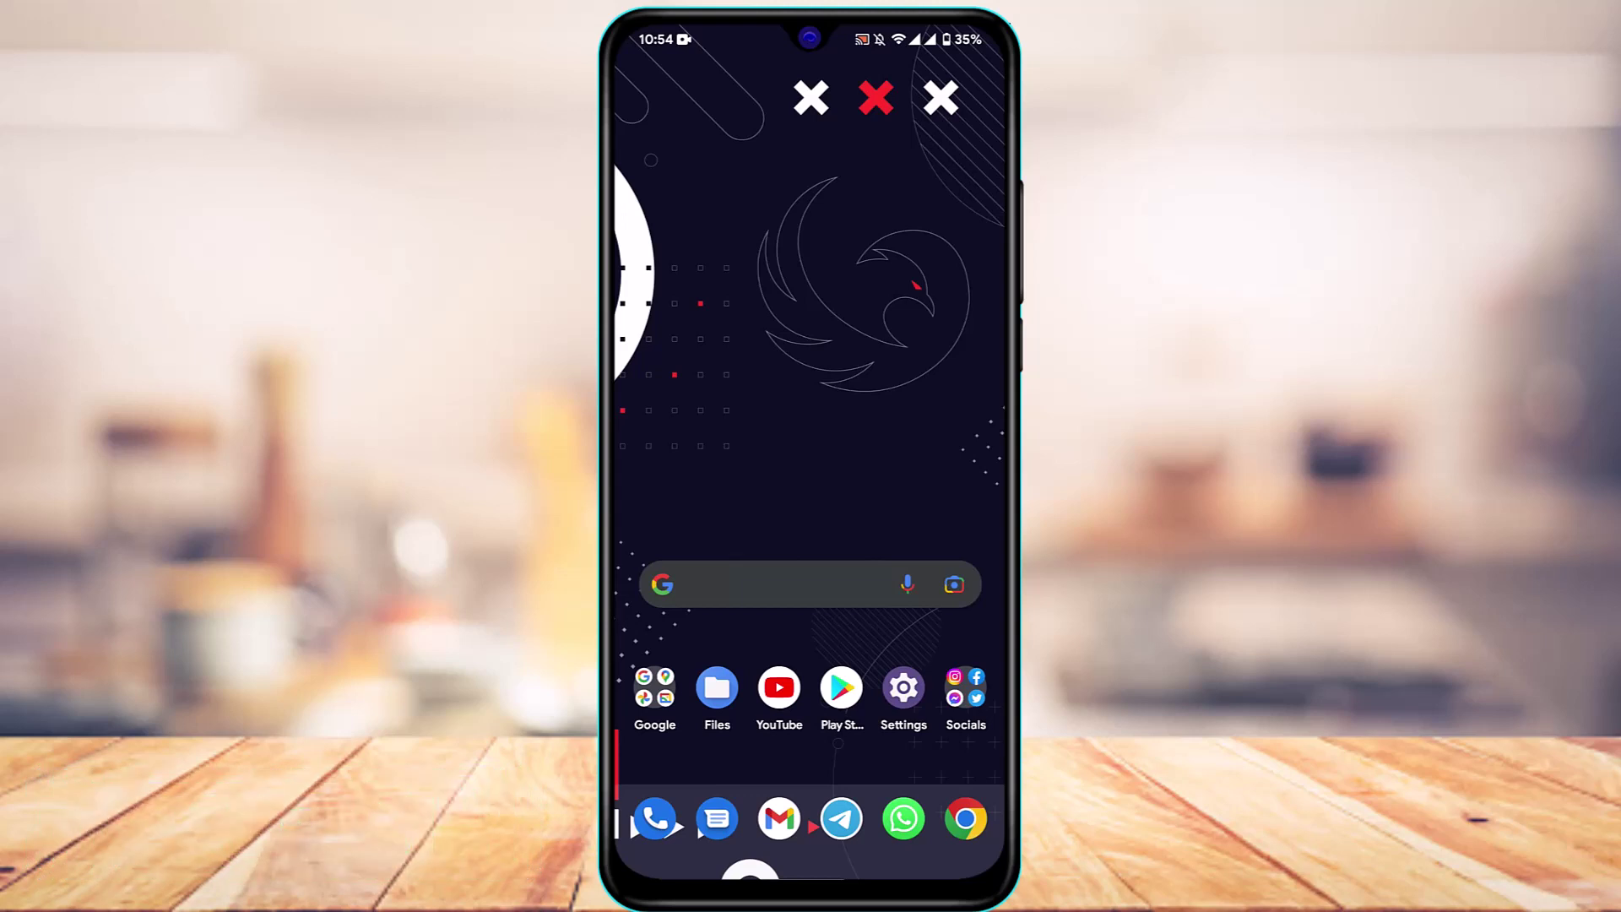
Step: Launch Facebook from the Socials folder on the home screen to load its news feed
{"action": "left_click", "coordinate": [965, 690]}
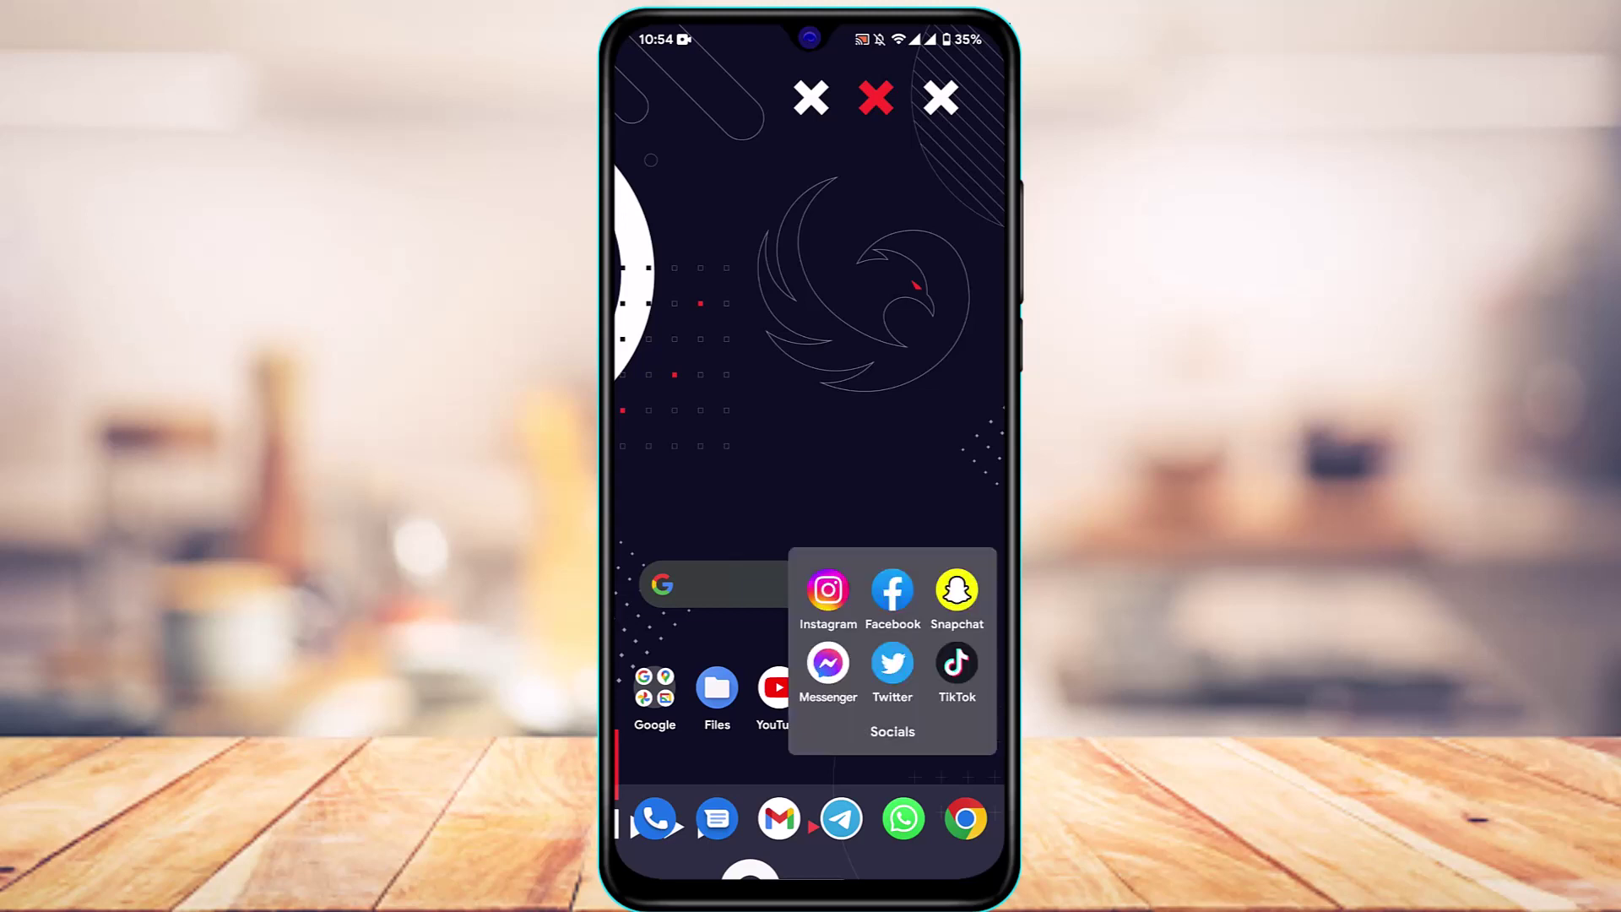
{"action": "left_click", "coordinate": [892, 590]}
{"action": "key", "text": "Escape"}
{"action": "left_click", "coordinate": [655, 690]}
{"action": "key", "text": "Escape"}
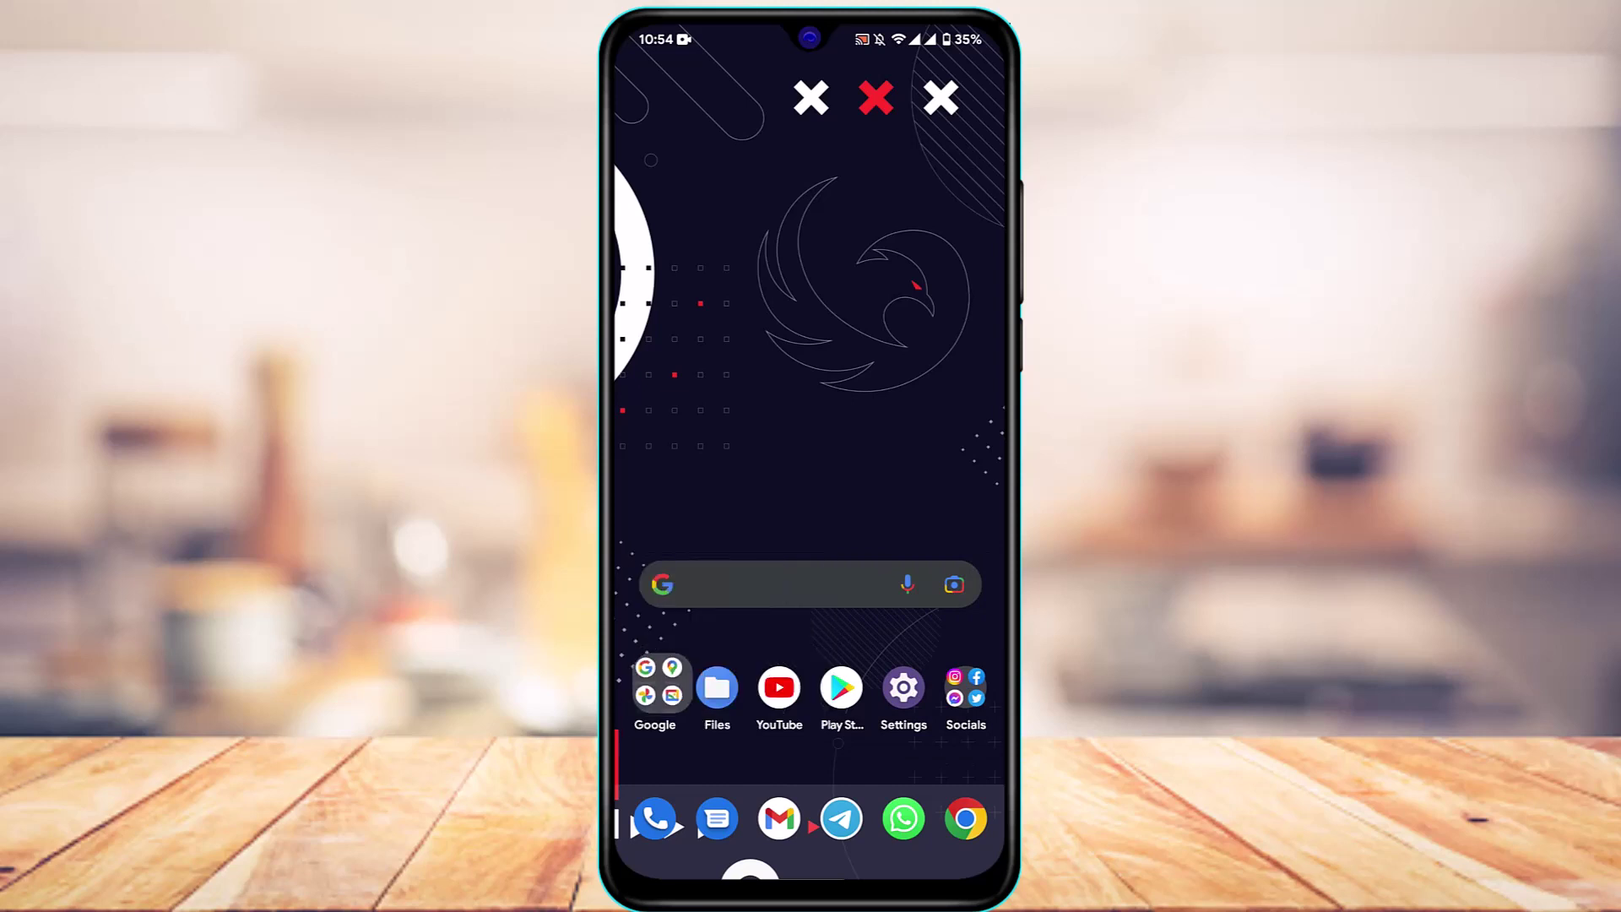
{"action": "left_click", "coordinate": [964, 687]}
{"action": "left_click", "coordinate": [893, 589]}
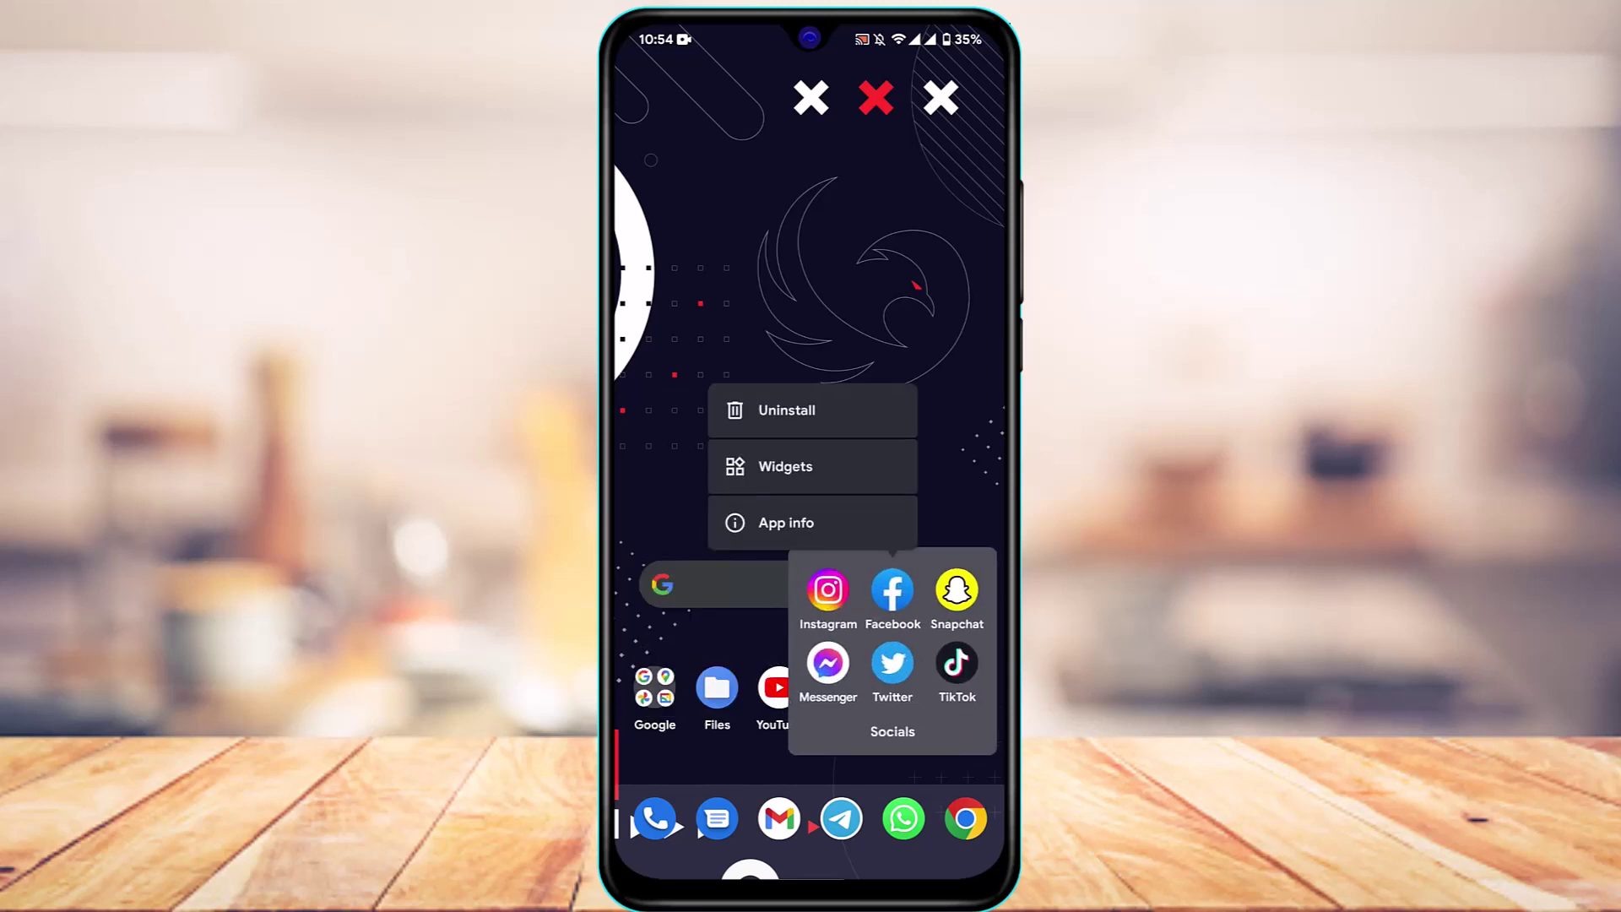
{"action": "left_click", "coordinate": [893, 589]}
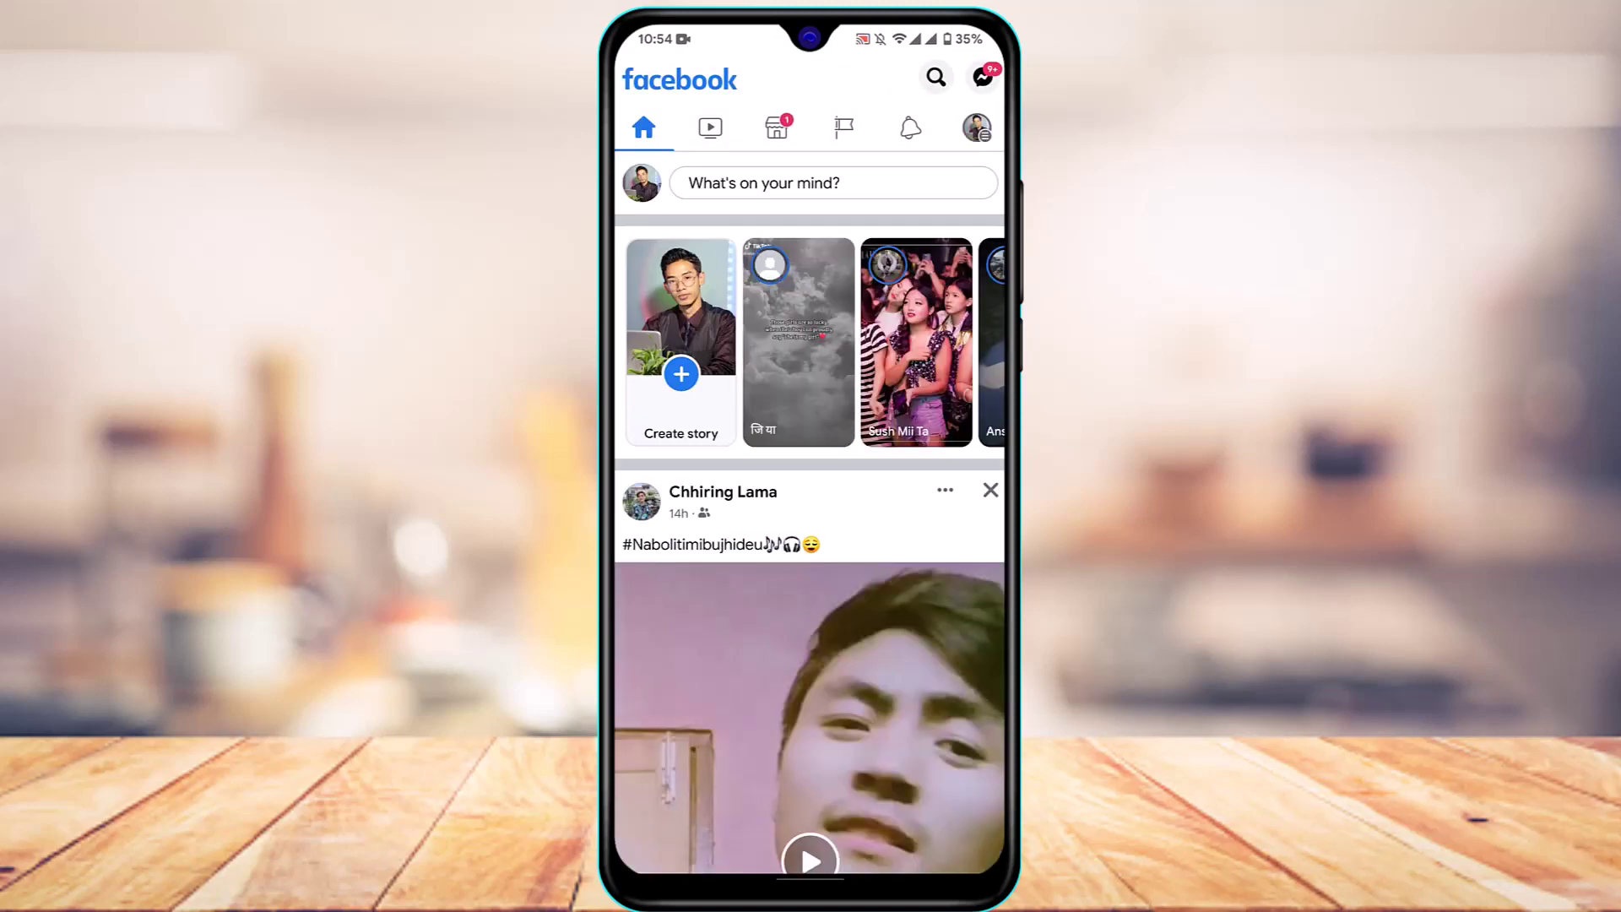
{"action": "scroll", "coordinate": [809, 485], "scroll_direction": "down", "scroll_amount": 3}
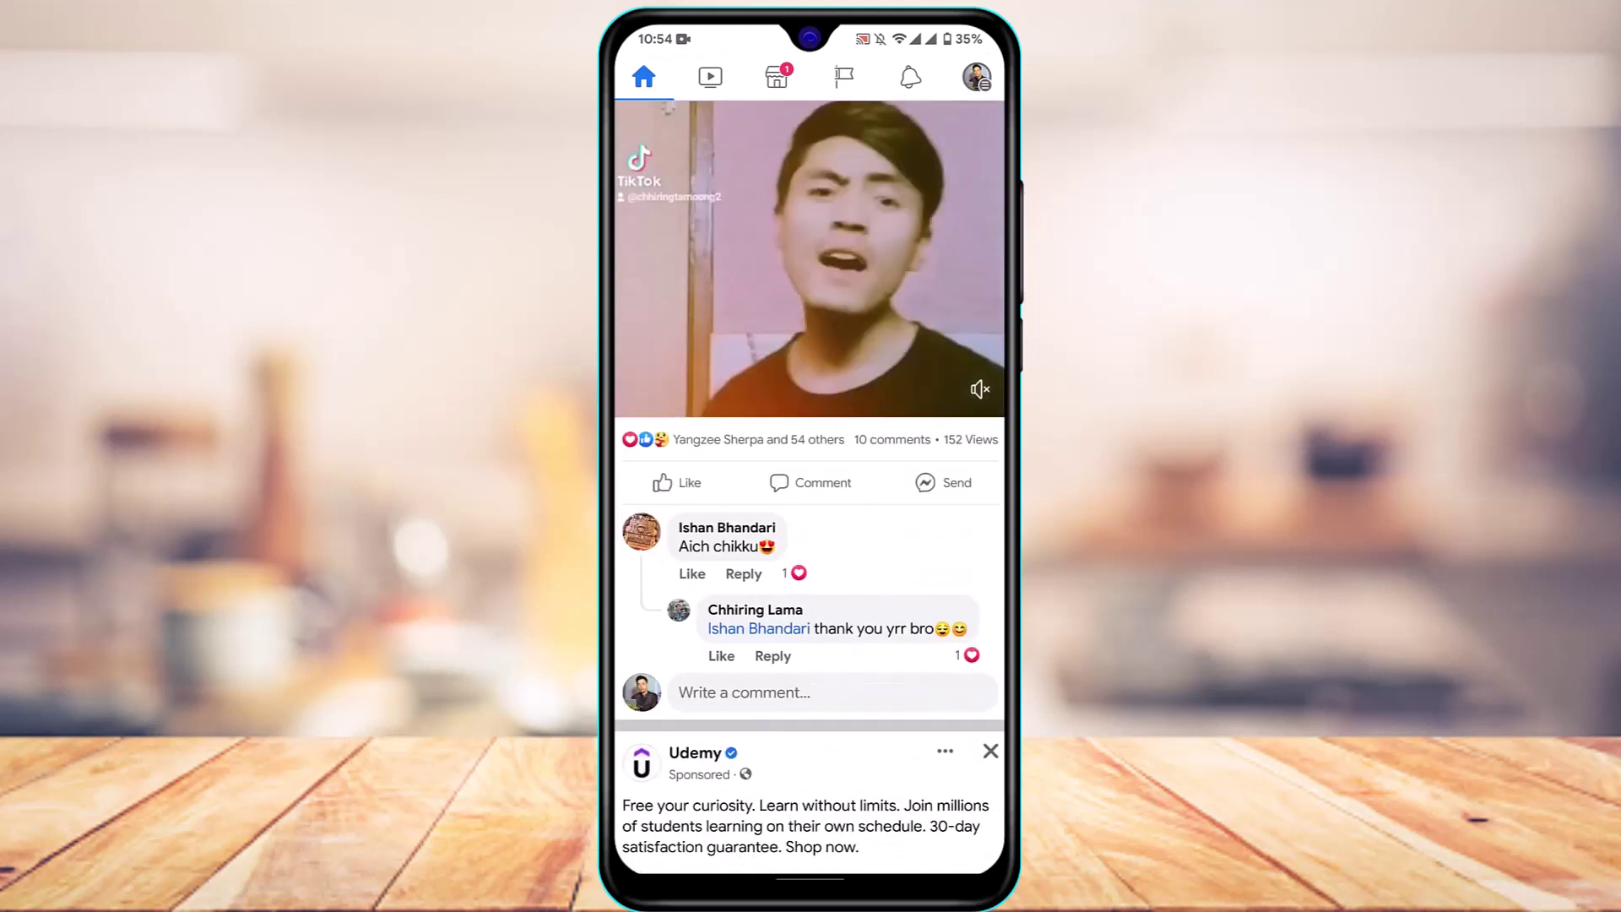
{"action": "scroll", "coordinate": [809, 485], "scroll_direction": "down", "scroll_amount": 3}
{"action": "scroll", "coordinate": [809, 486], "scroll_direction": "down", "scroll_amount": 3}
{"action": "scroll", "coordinate": [809, 485], "scroll_direction": "up", "scroll_amount": 3}
{"action": "scroll", "coordinate": [809, 485], "scroll_direction": "up", "scroll_amount": 5}
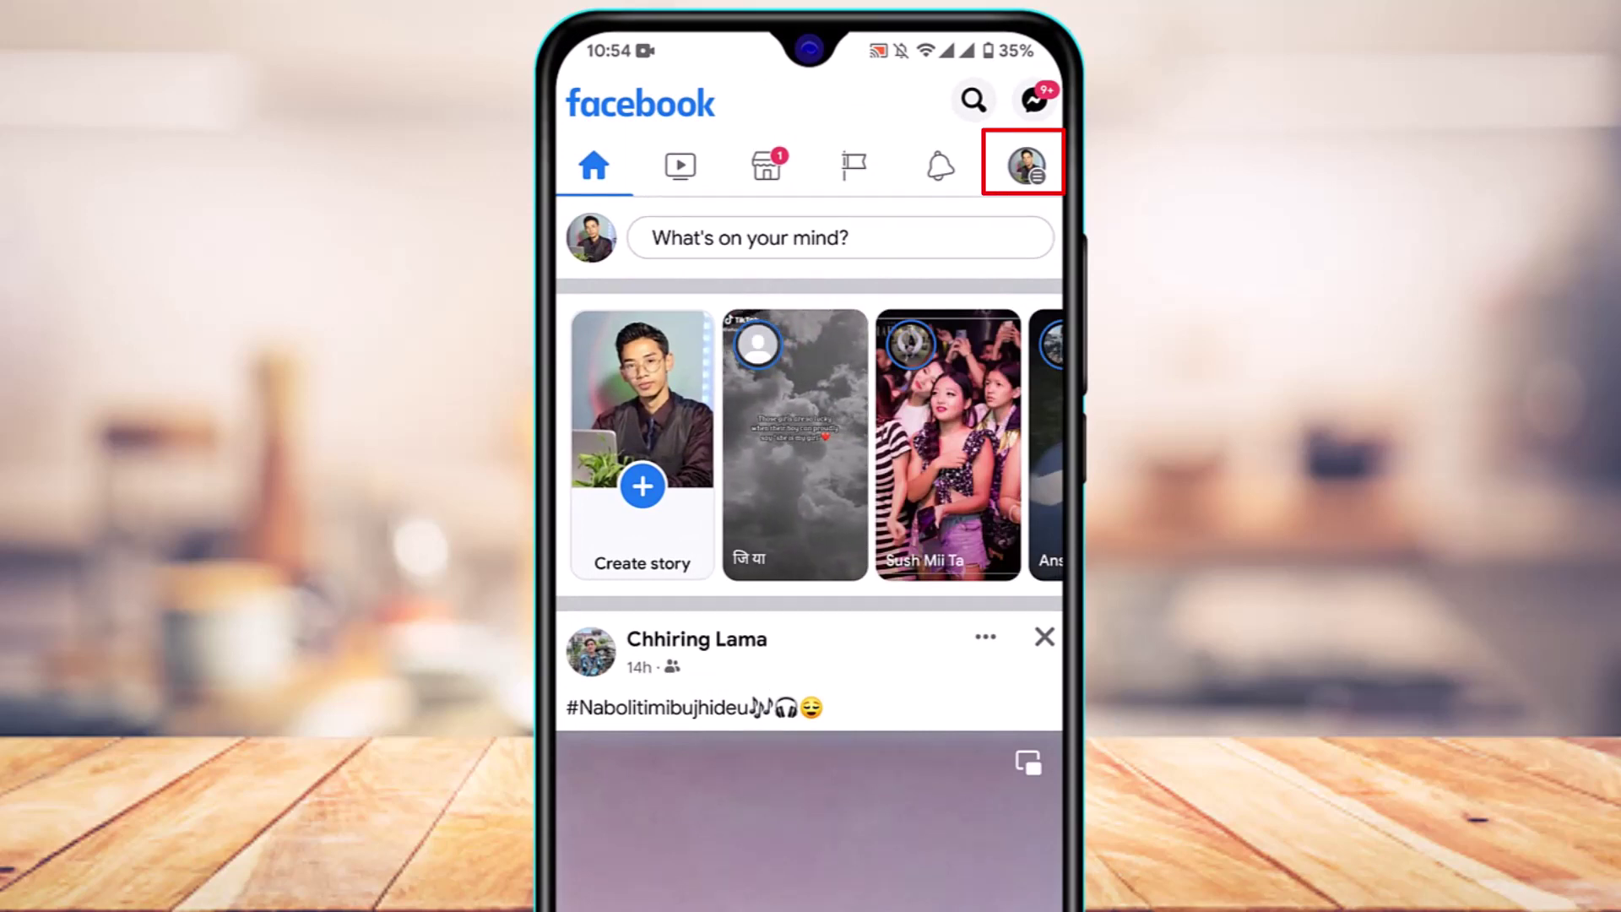
Step: Open the Facebook main menu and expand the Settings & privacy section
{"action": "left_click", "coordinate": [1024, 164]}
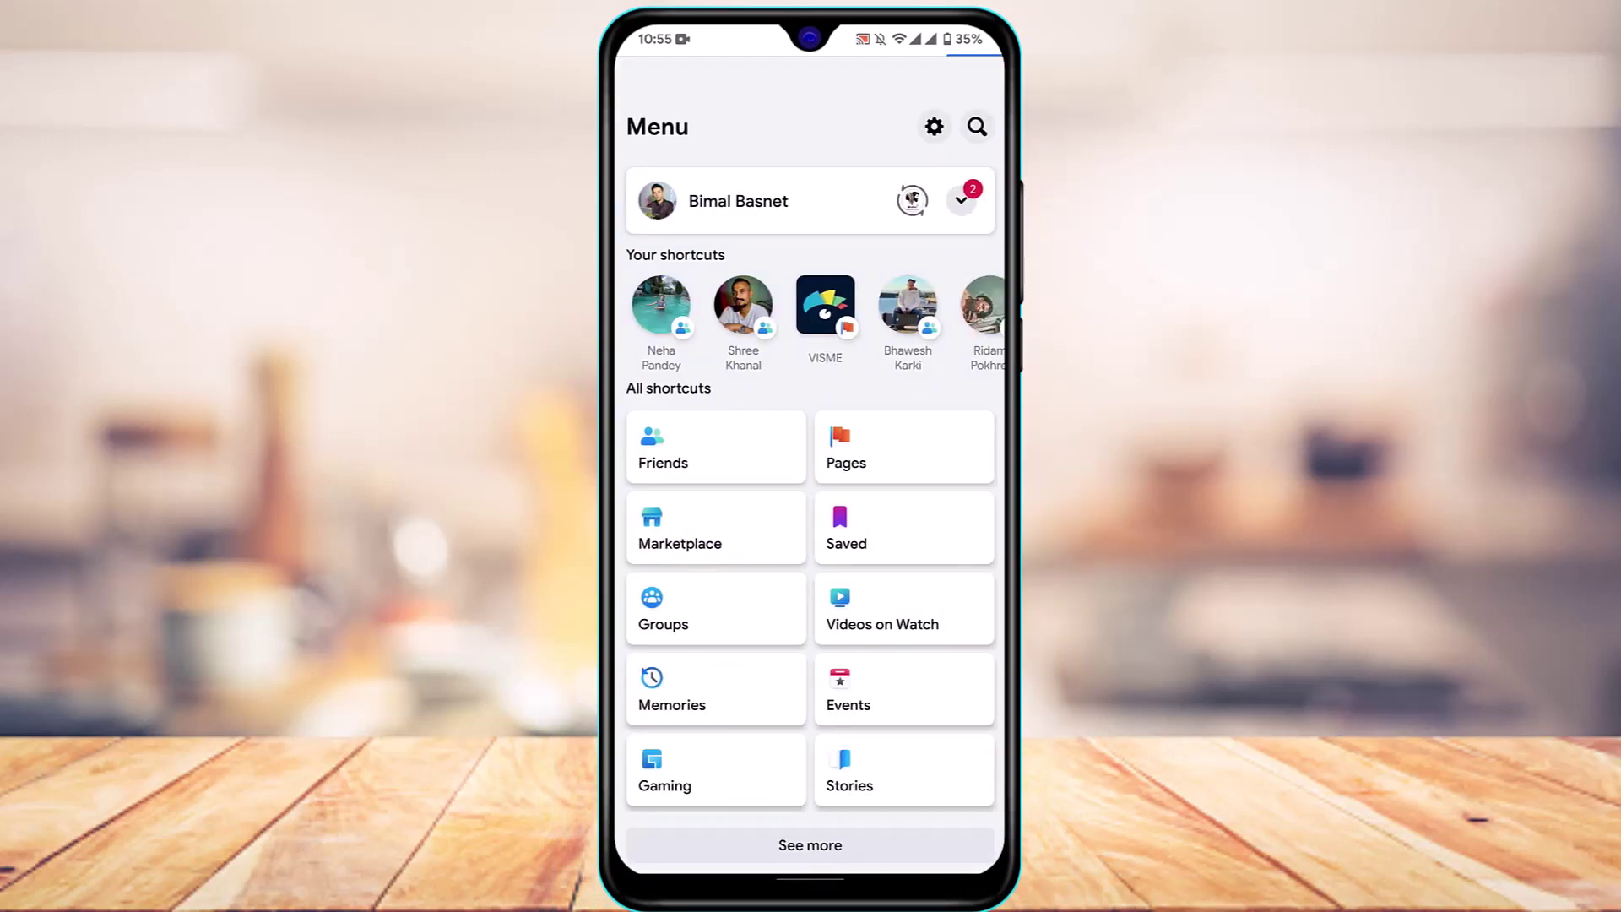
{"action": "scroll", "coordinate": [811, 506], "scroll_direction": "down", "scroll_amount": 5}
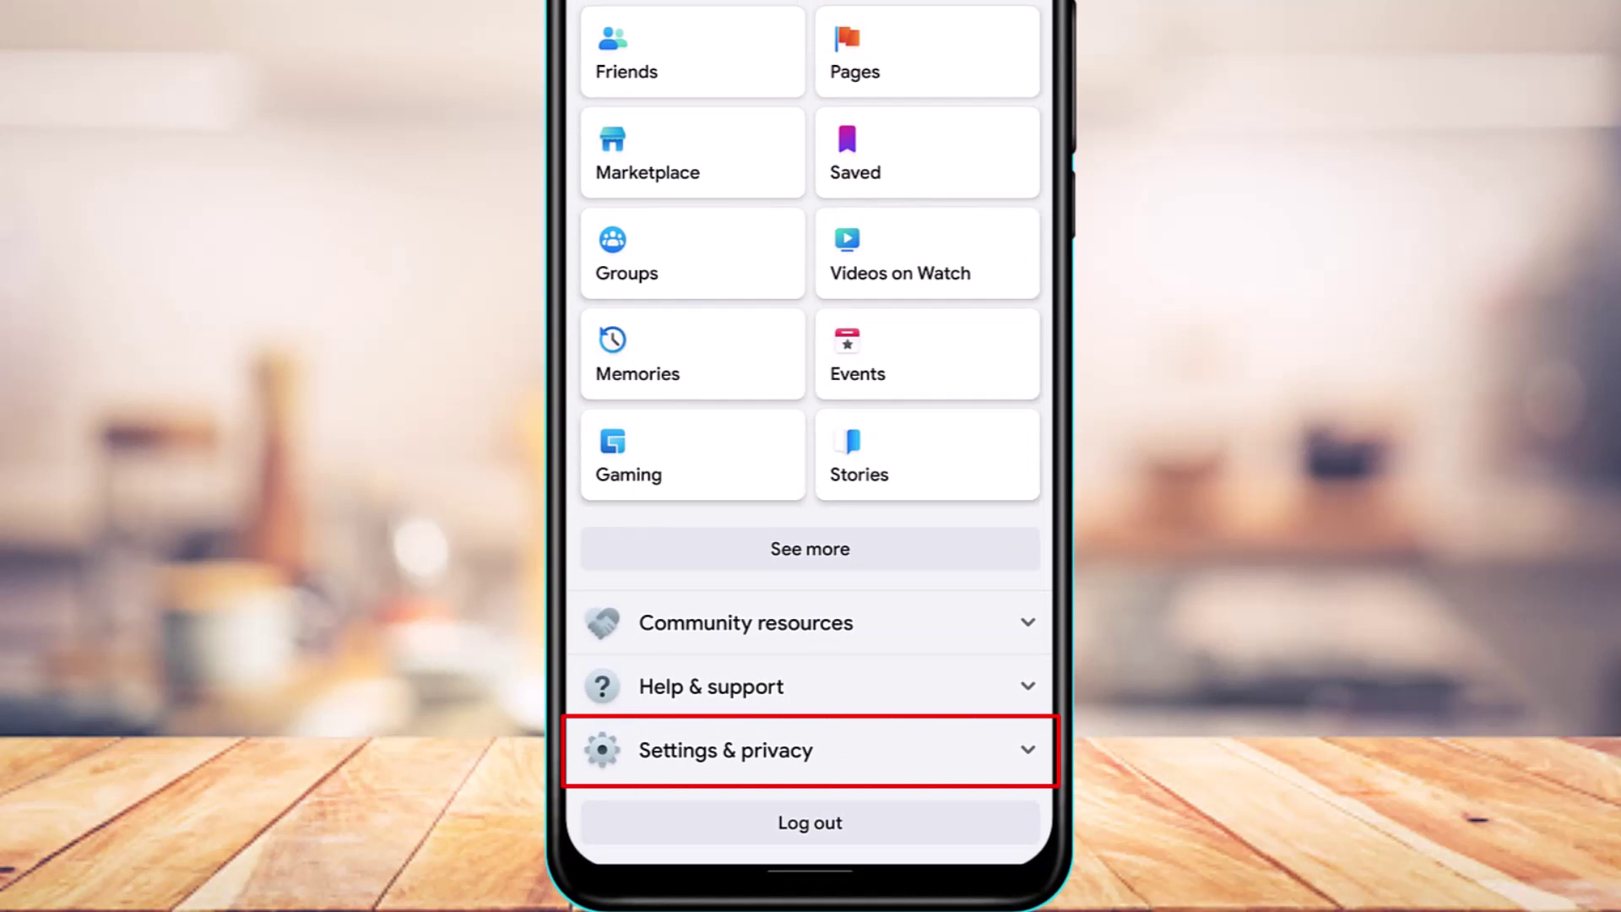
{"action": "left_click", "coordinate": [725, 750]}
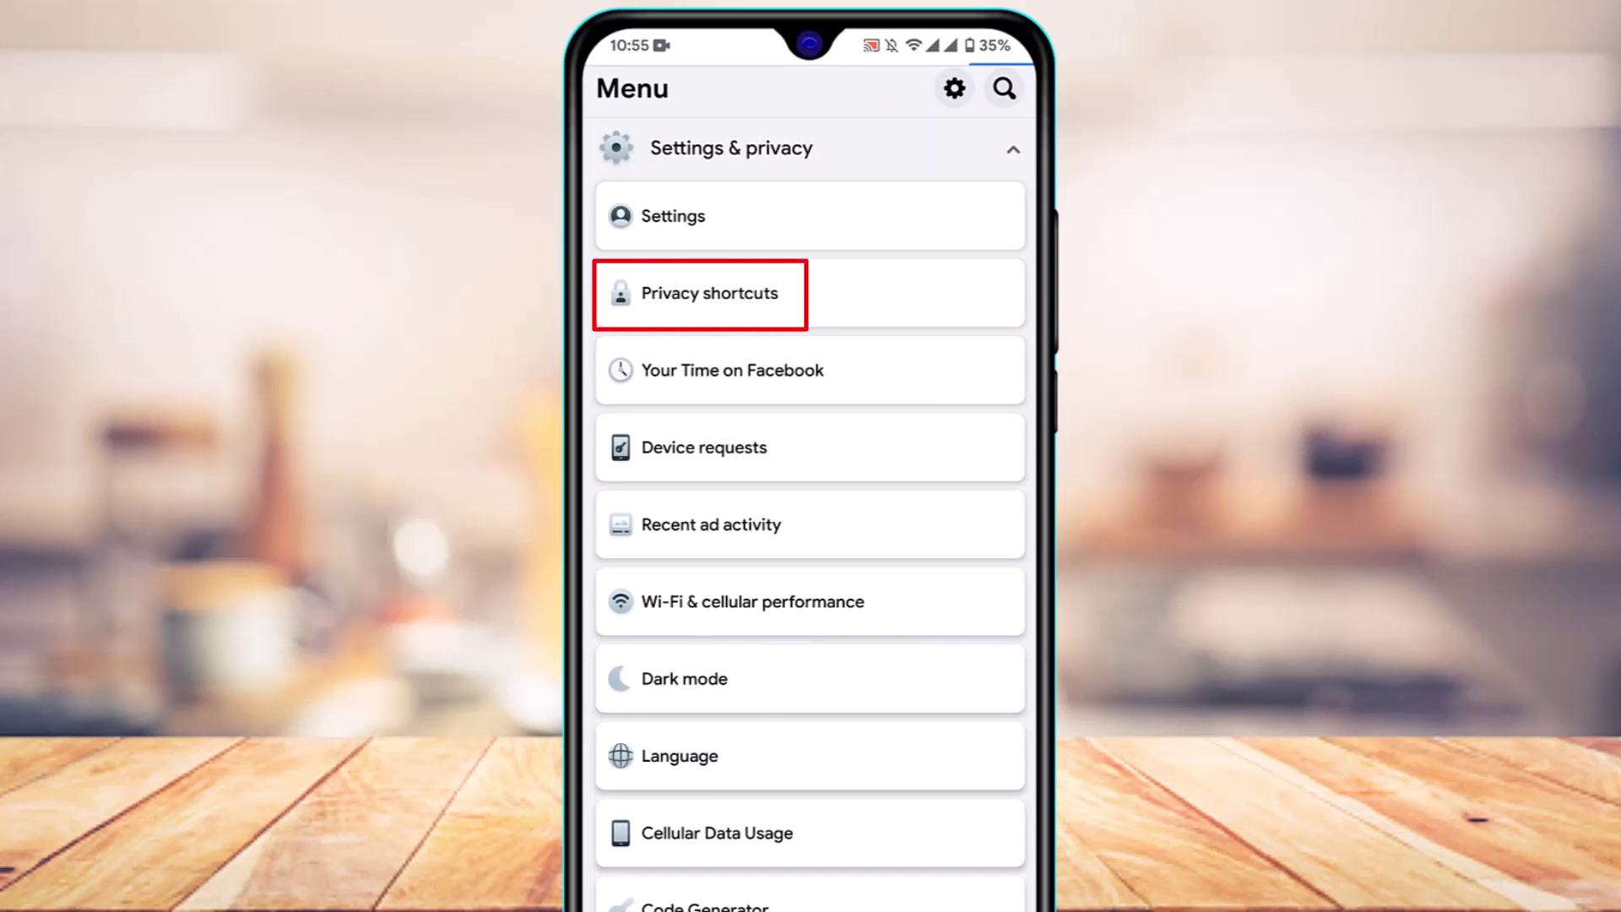
Step: Start Take a Privacy Checkup from the Privacy Shortcuts page
{"action": "left_click", "coordinate": [709, 293]}
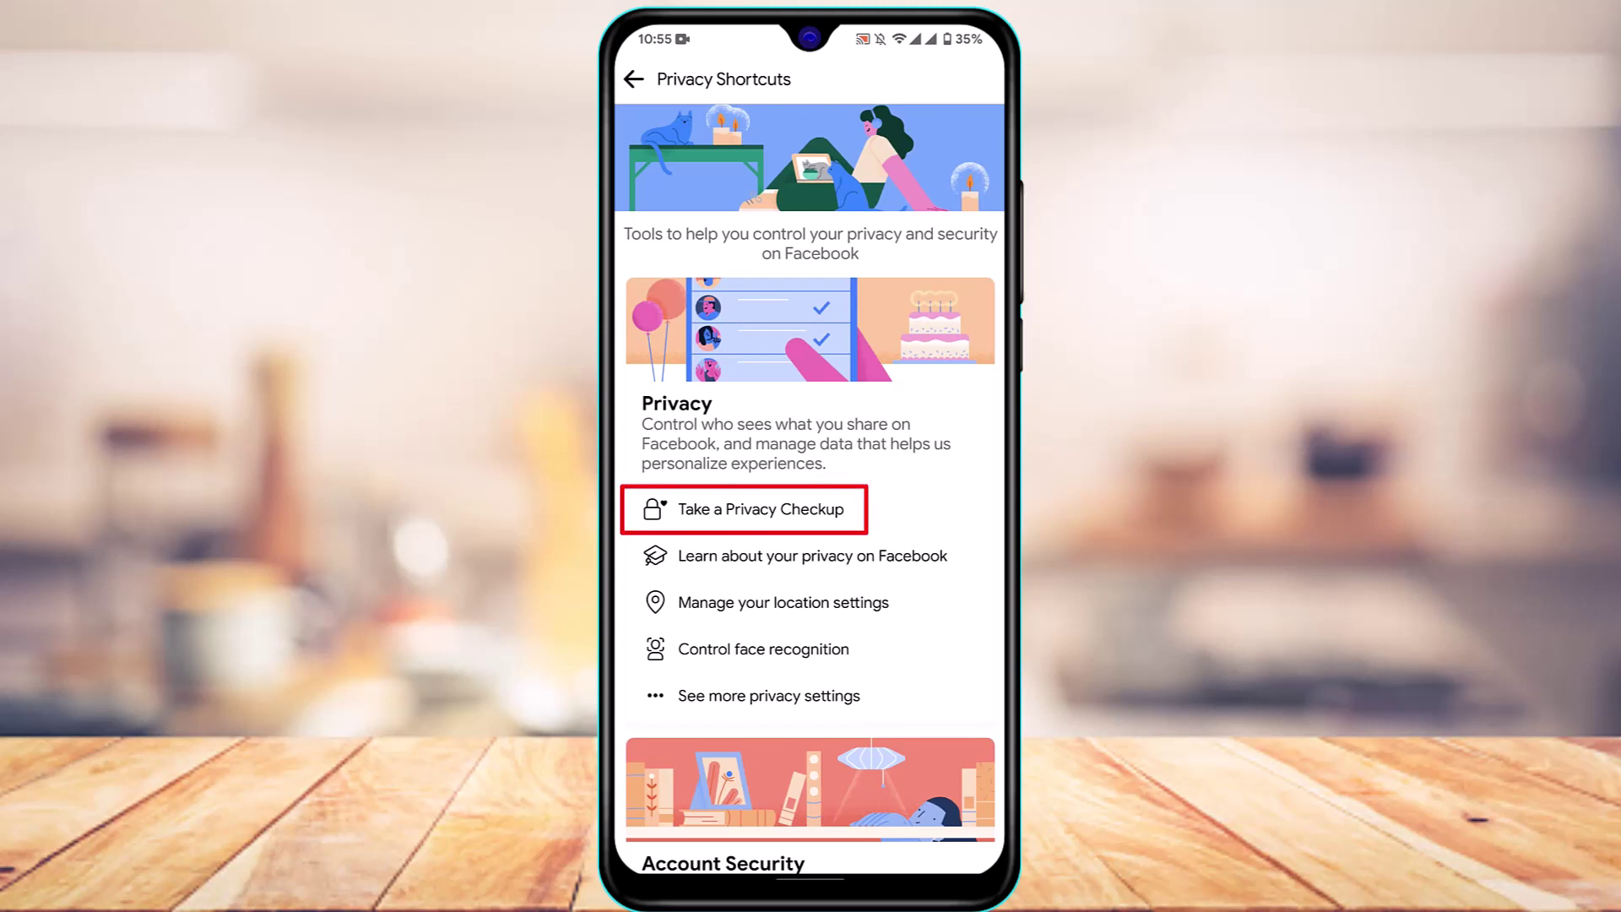
{"action": "left_click", "coordinate": [760, 507]}
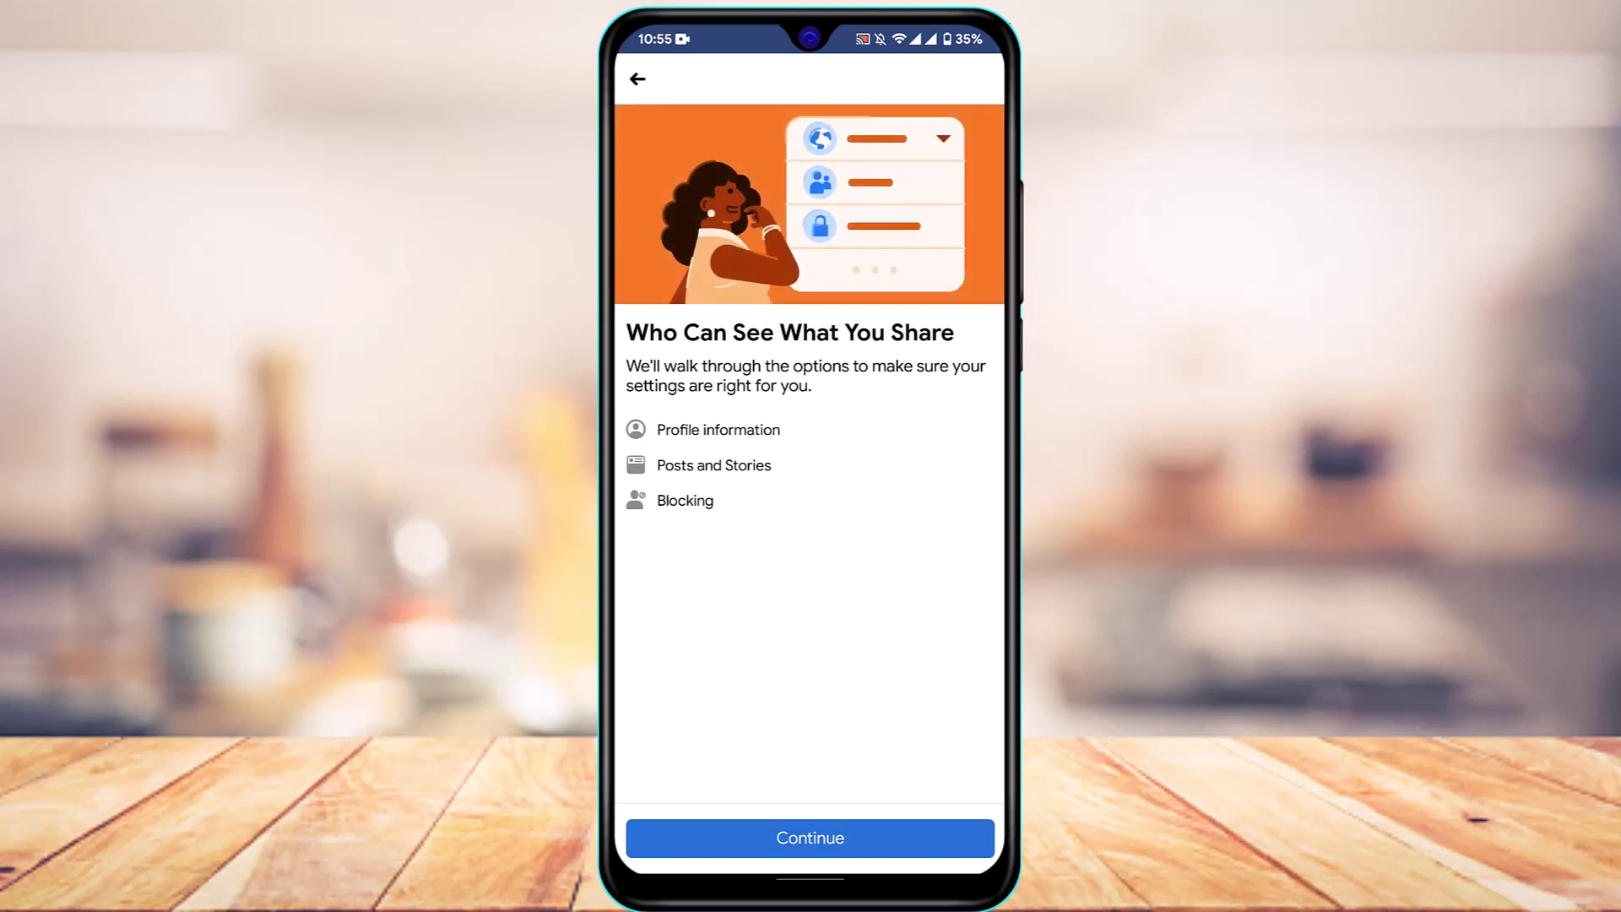
Step: Review Profile Information audiences and advance to Posts and Stories, set to Only me
{"action": "left_click", "coordinate": [811, 836]}
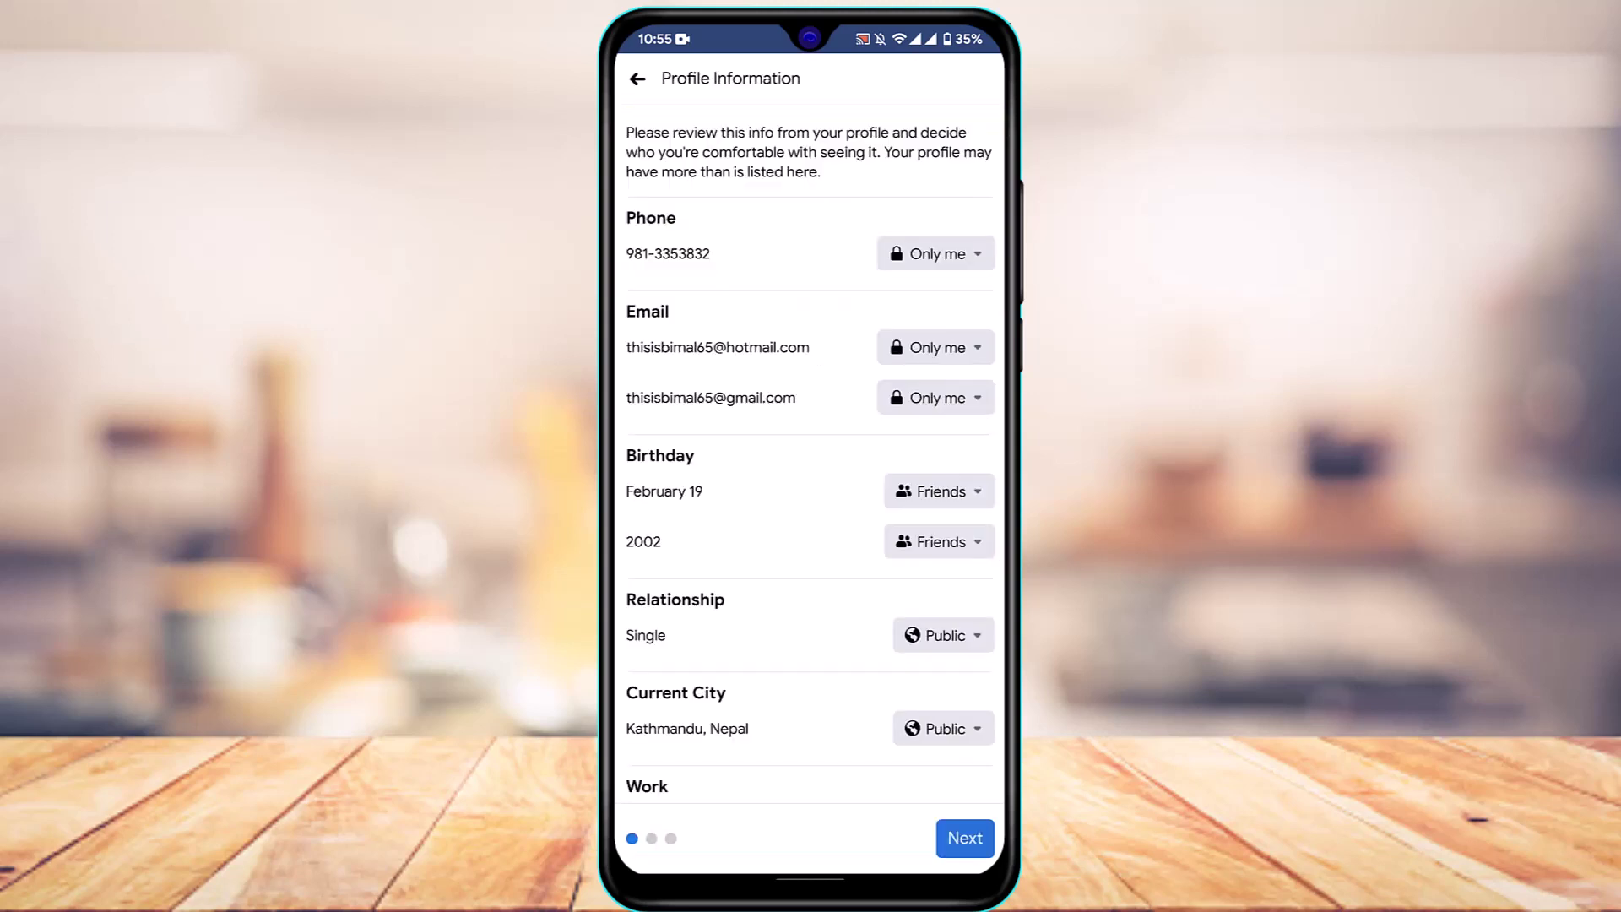
{"action": "scroll", "coordinate": [810, 456], "scroll_direction": "down", "scroll_amount": 2}
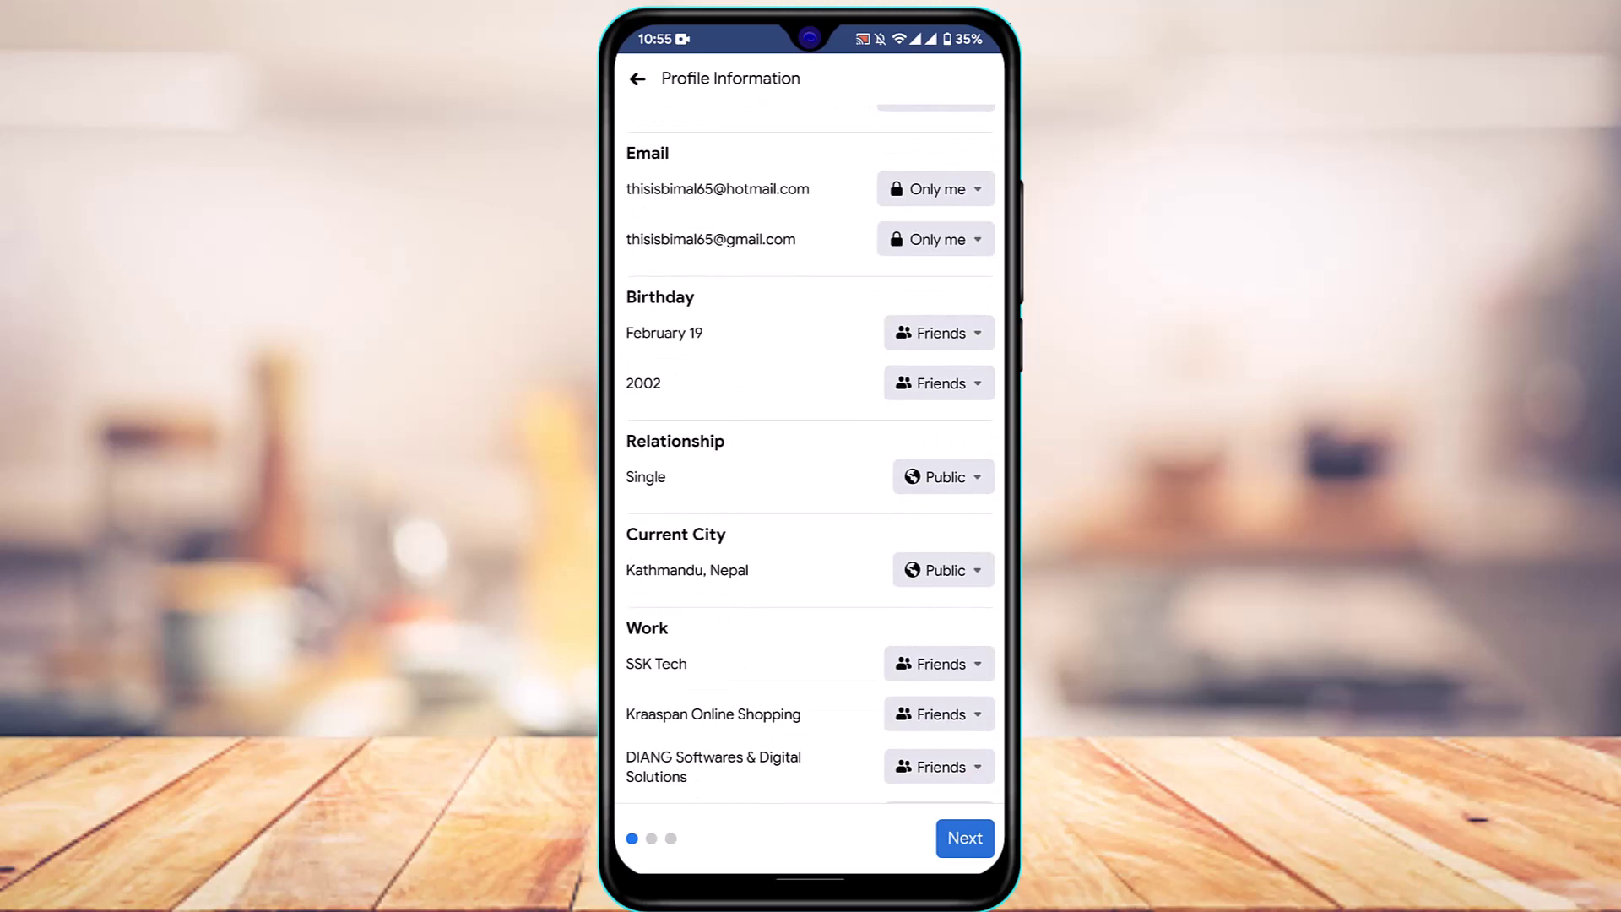
{"action": "scroll", "coordinate": [811, 456], "scroll_direction": "down", "scroll_amount": 1}
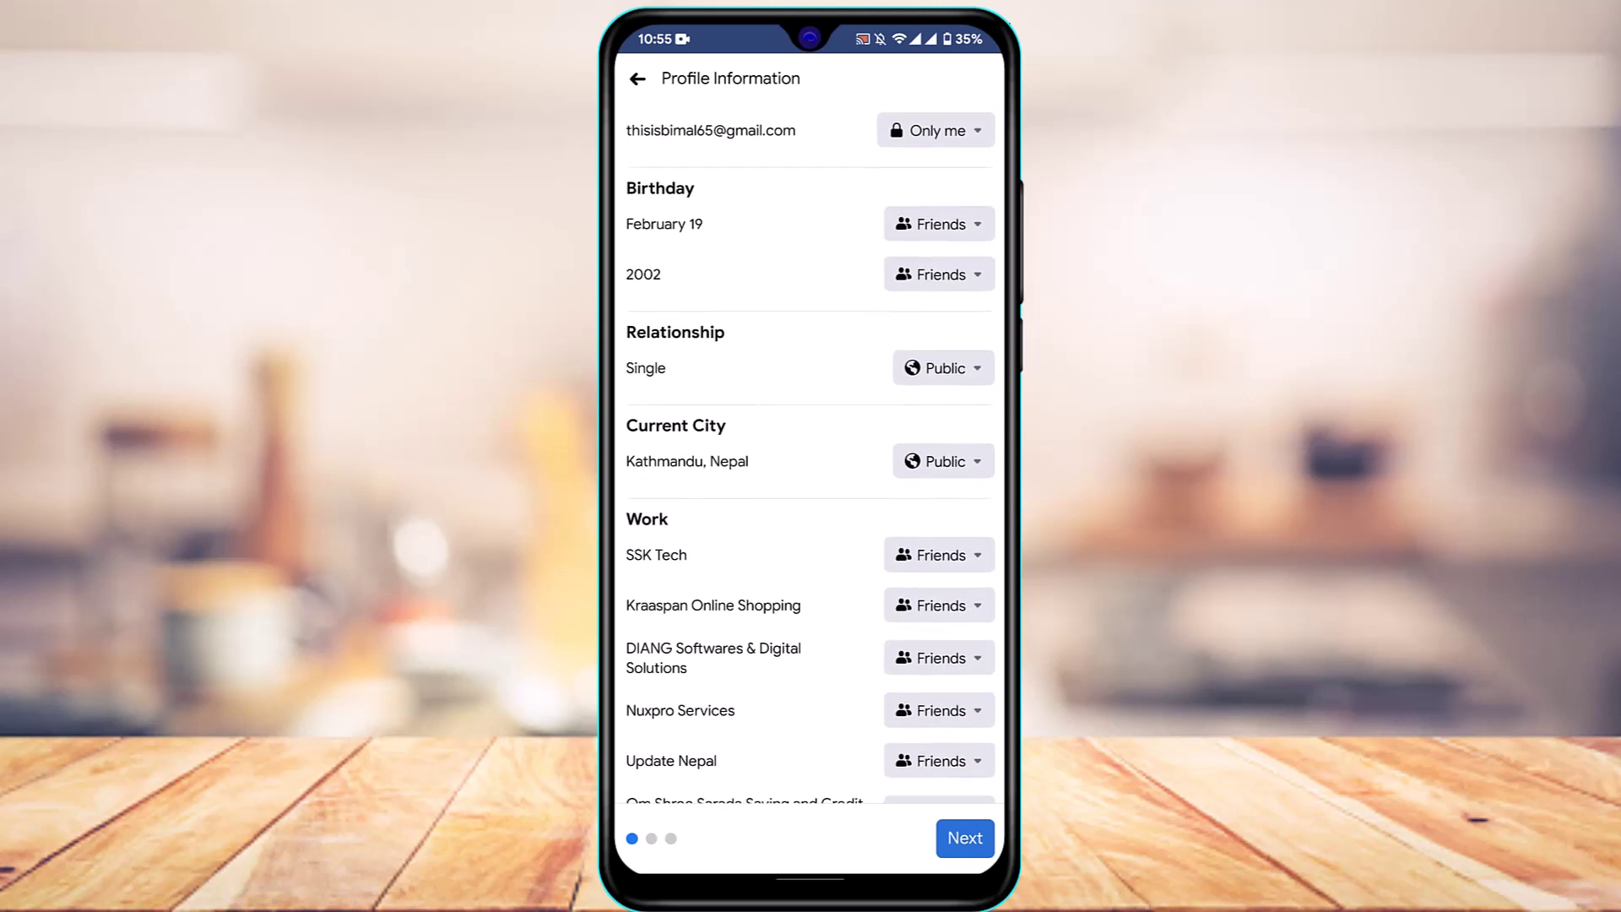
{"action": "scroll", "coordinate": [811, 456], "scroll_direction": "down", "scroll_amount": 1}
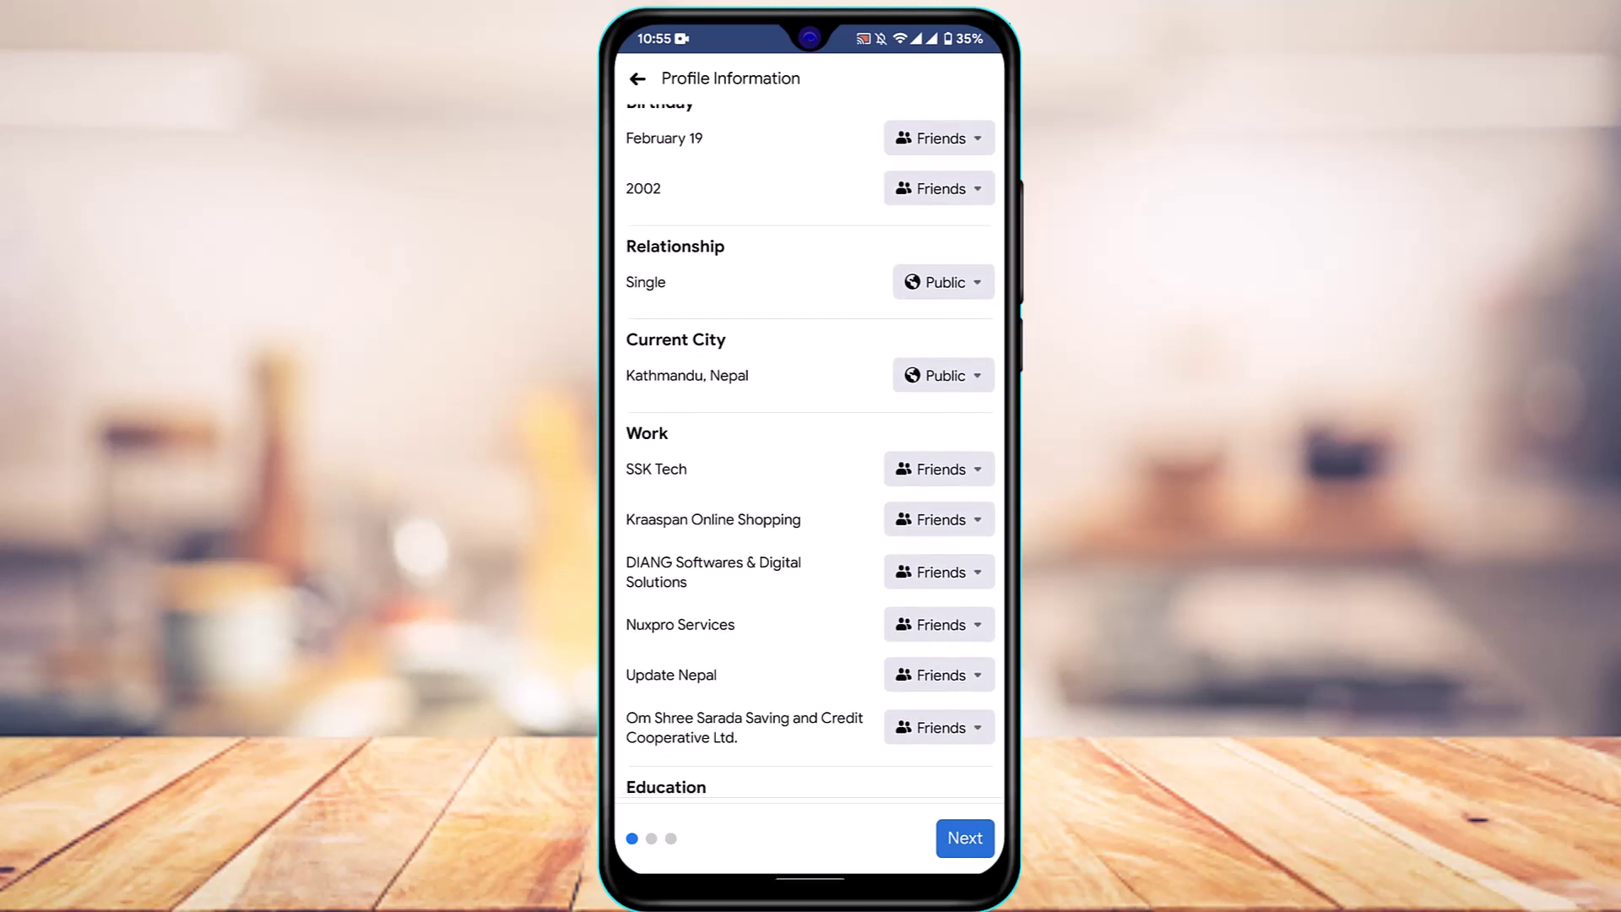
{"action": "scroll", "coordinate": [811, 456], "scroll_direction": "down", "scroll_amount": 2}
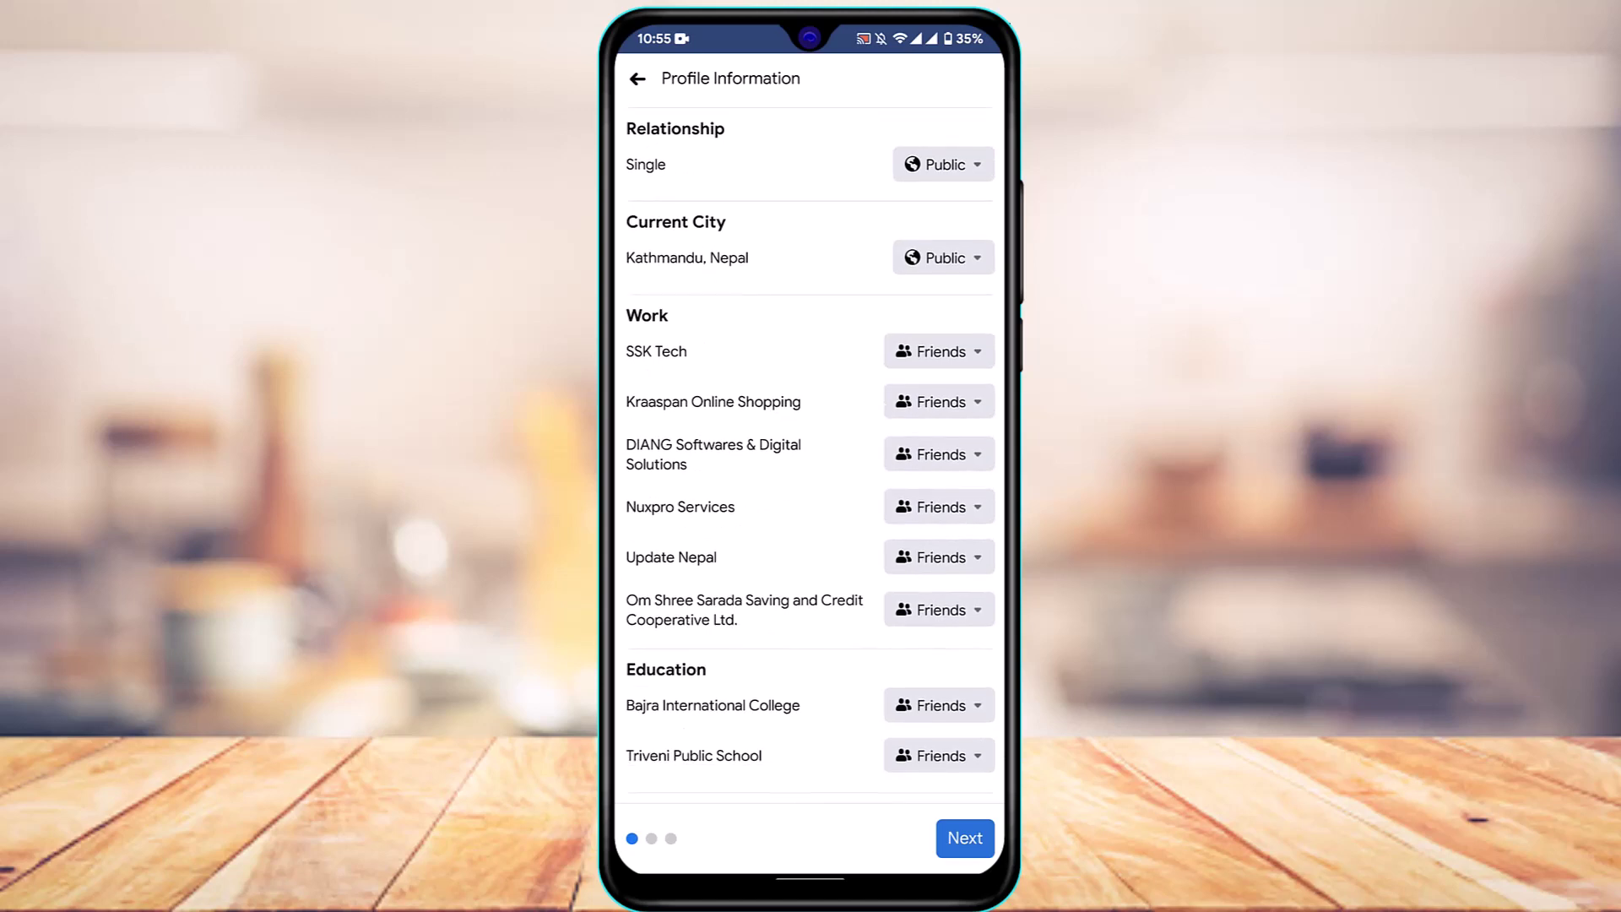
{"action": "scroll", "coordinate": [811, 456], "scroll_direction": "down", "scroll_amount": 1}
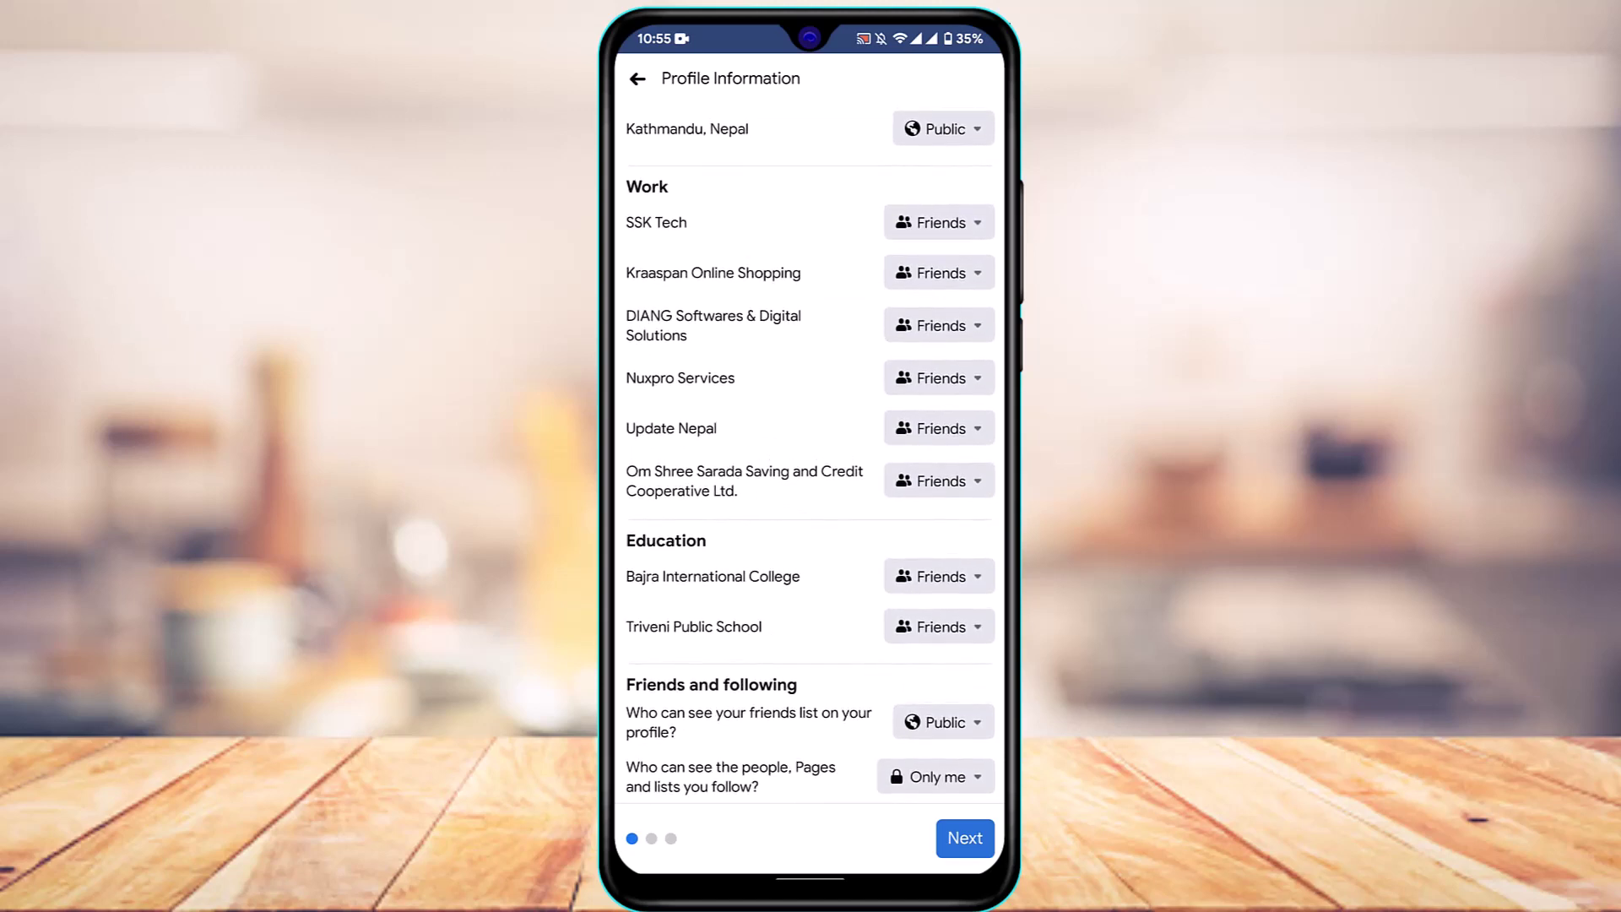
{"action": "left_click", "coordinate": [965, 837]}
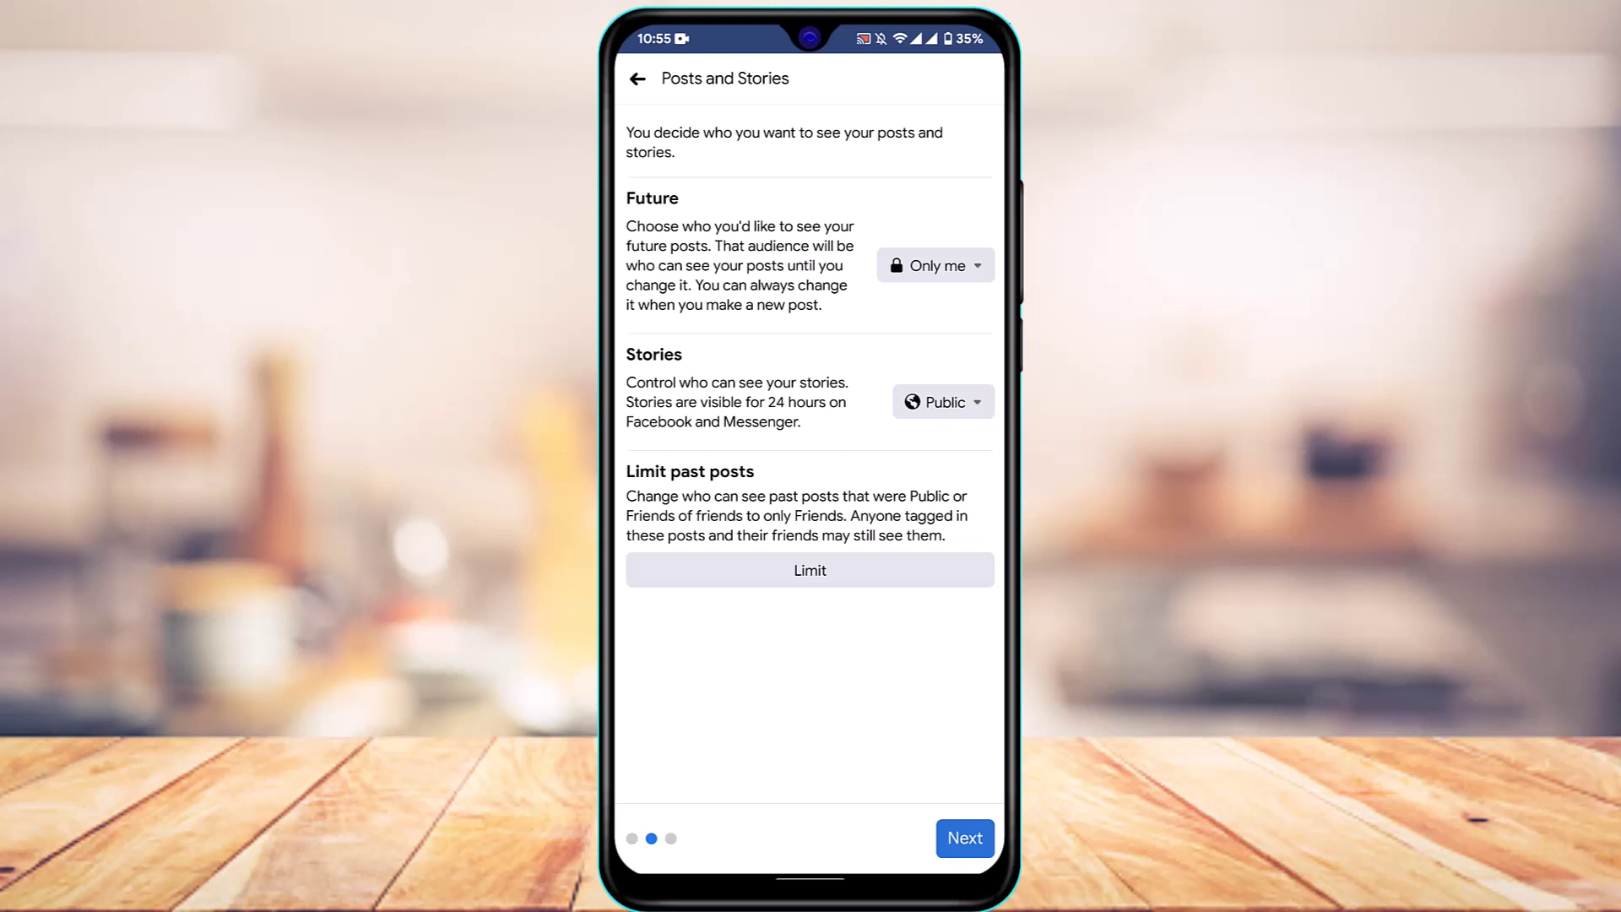
Step: Advance to the Blocking step, then back out to the Who Can See What You Share intro
{"action": "left_click", "coordinate": [965, 838]}
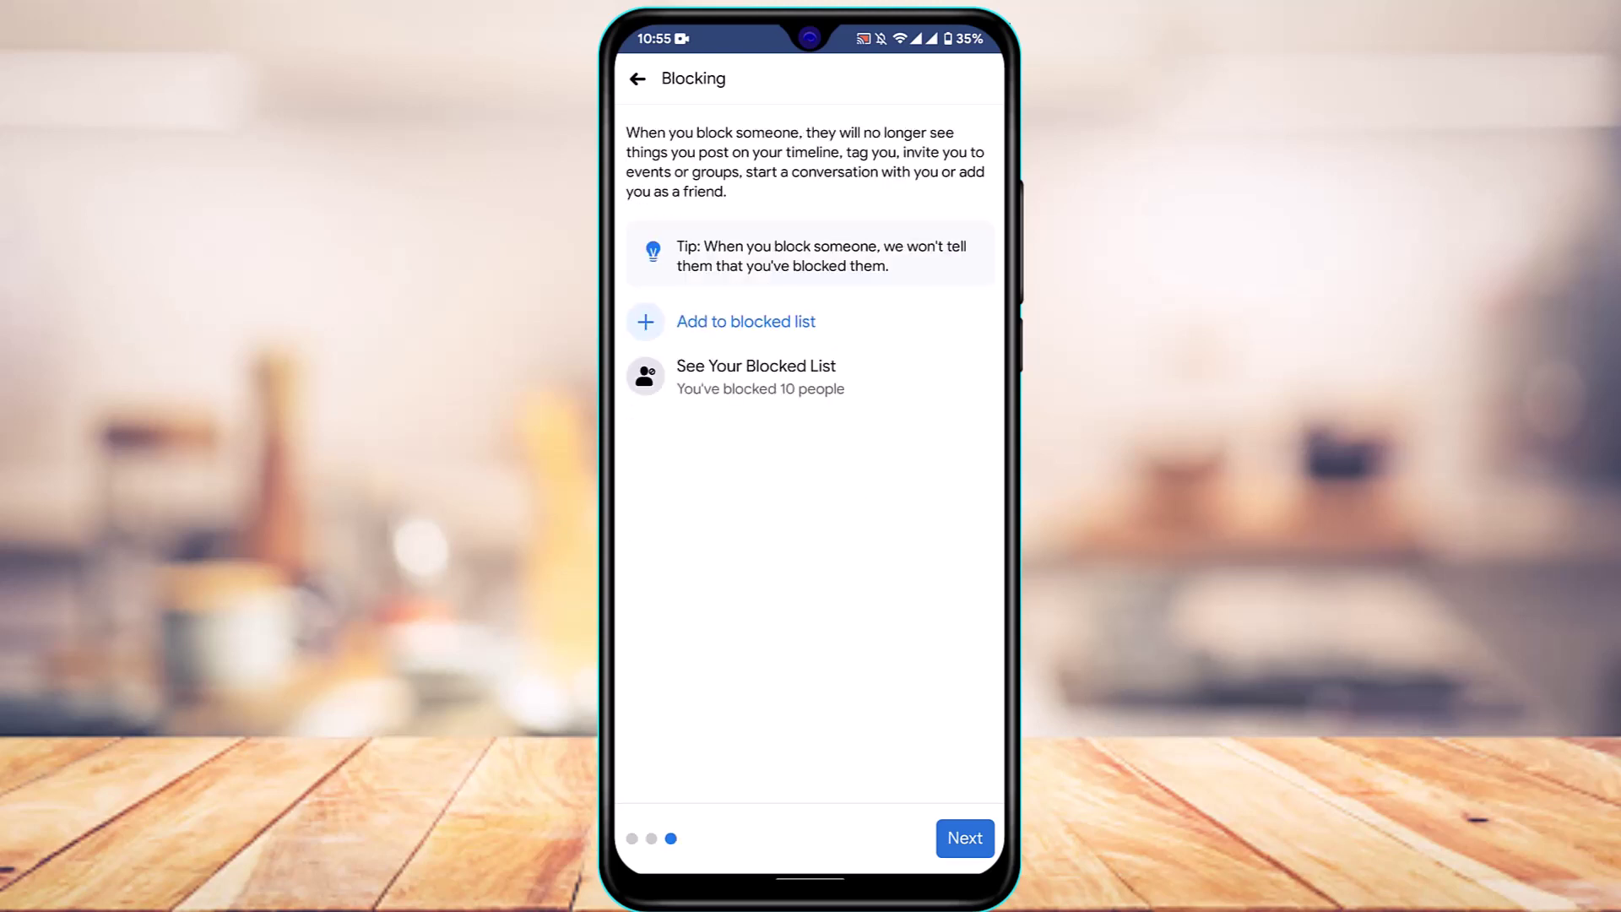
{"action": "key", "text": "Escape"}
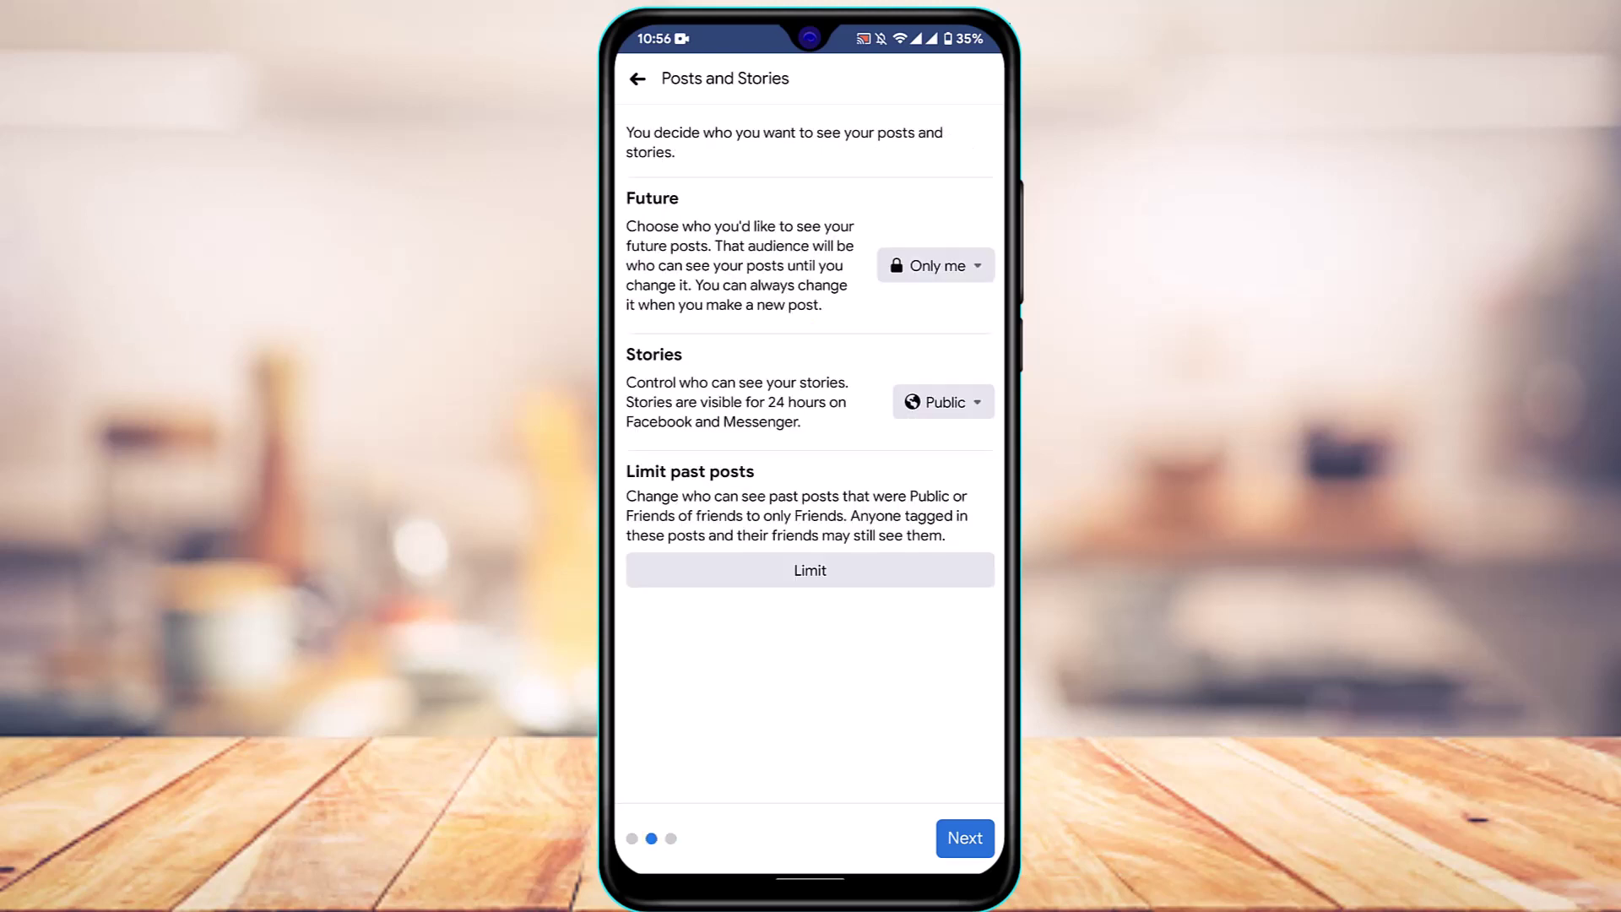
{"action": "key", "text": "Escape"}
{"action": "key", "text": "Escape"}
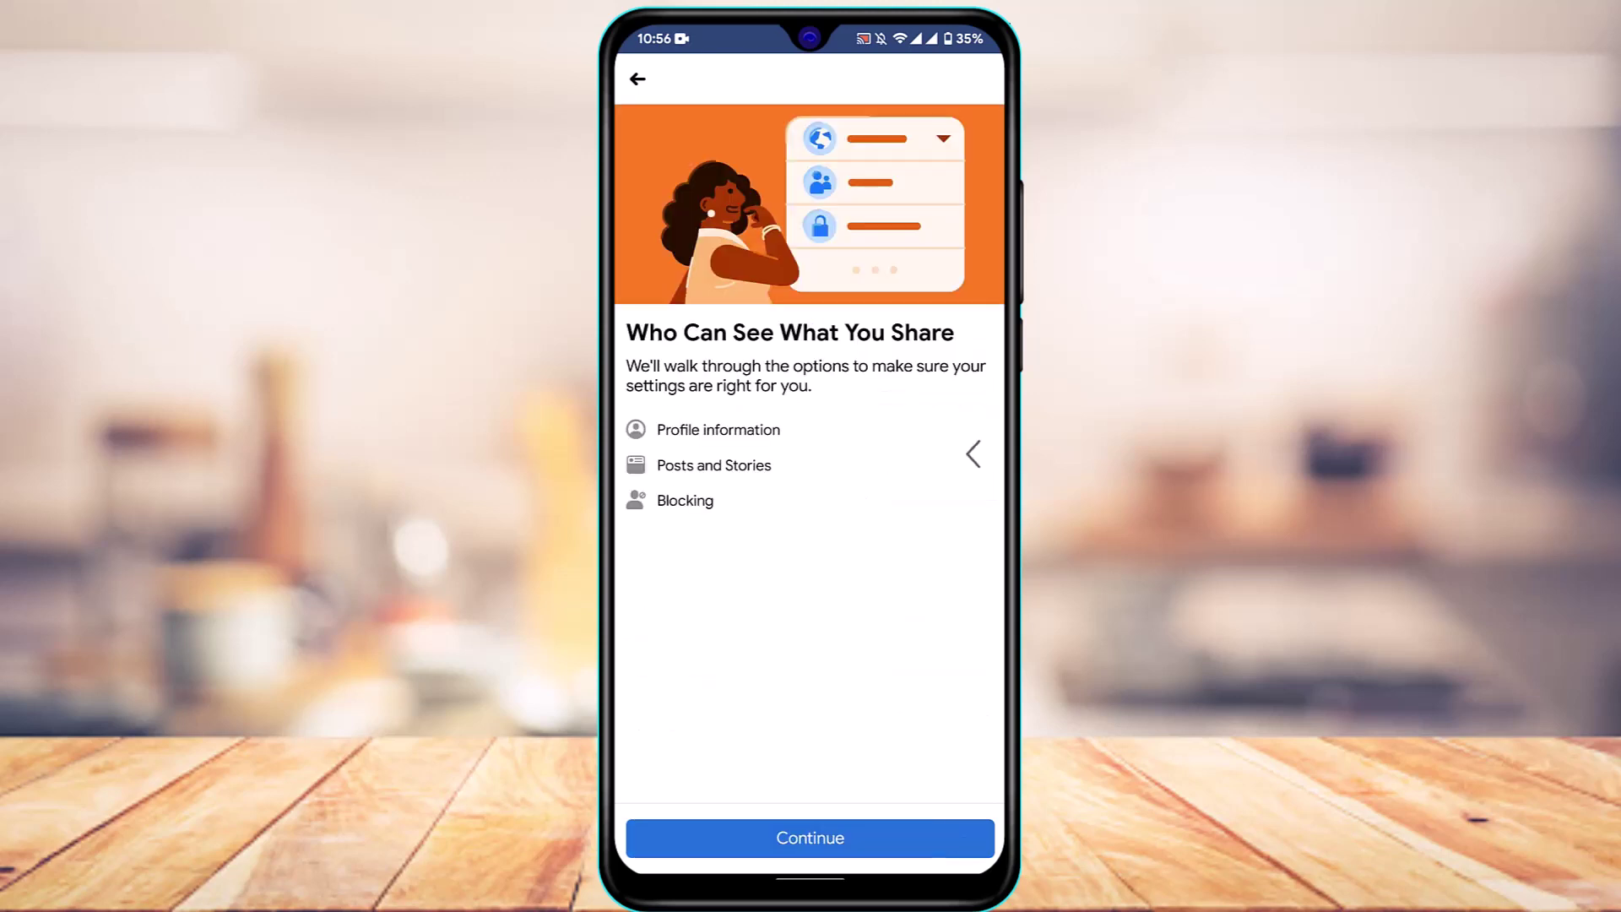
{"action": "key", "text": "Escape"}
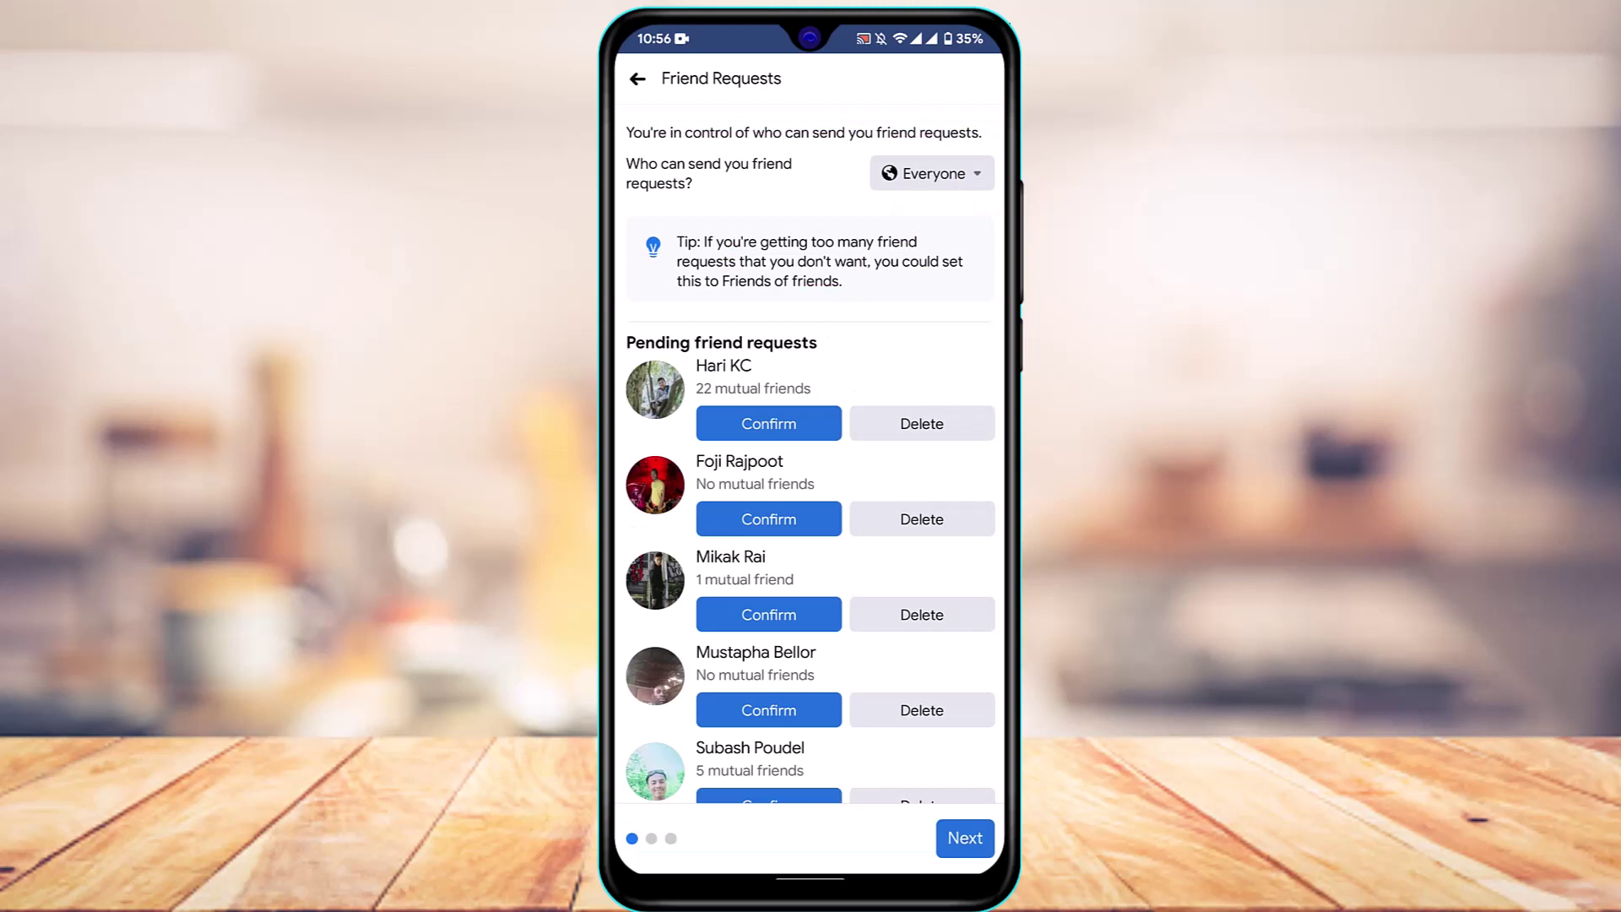
Step: Review friend request, phone and email lookup audiences, leaving each at Everyone
{"action": "left_click", "coordinate": [932, 173]}
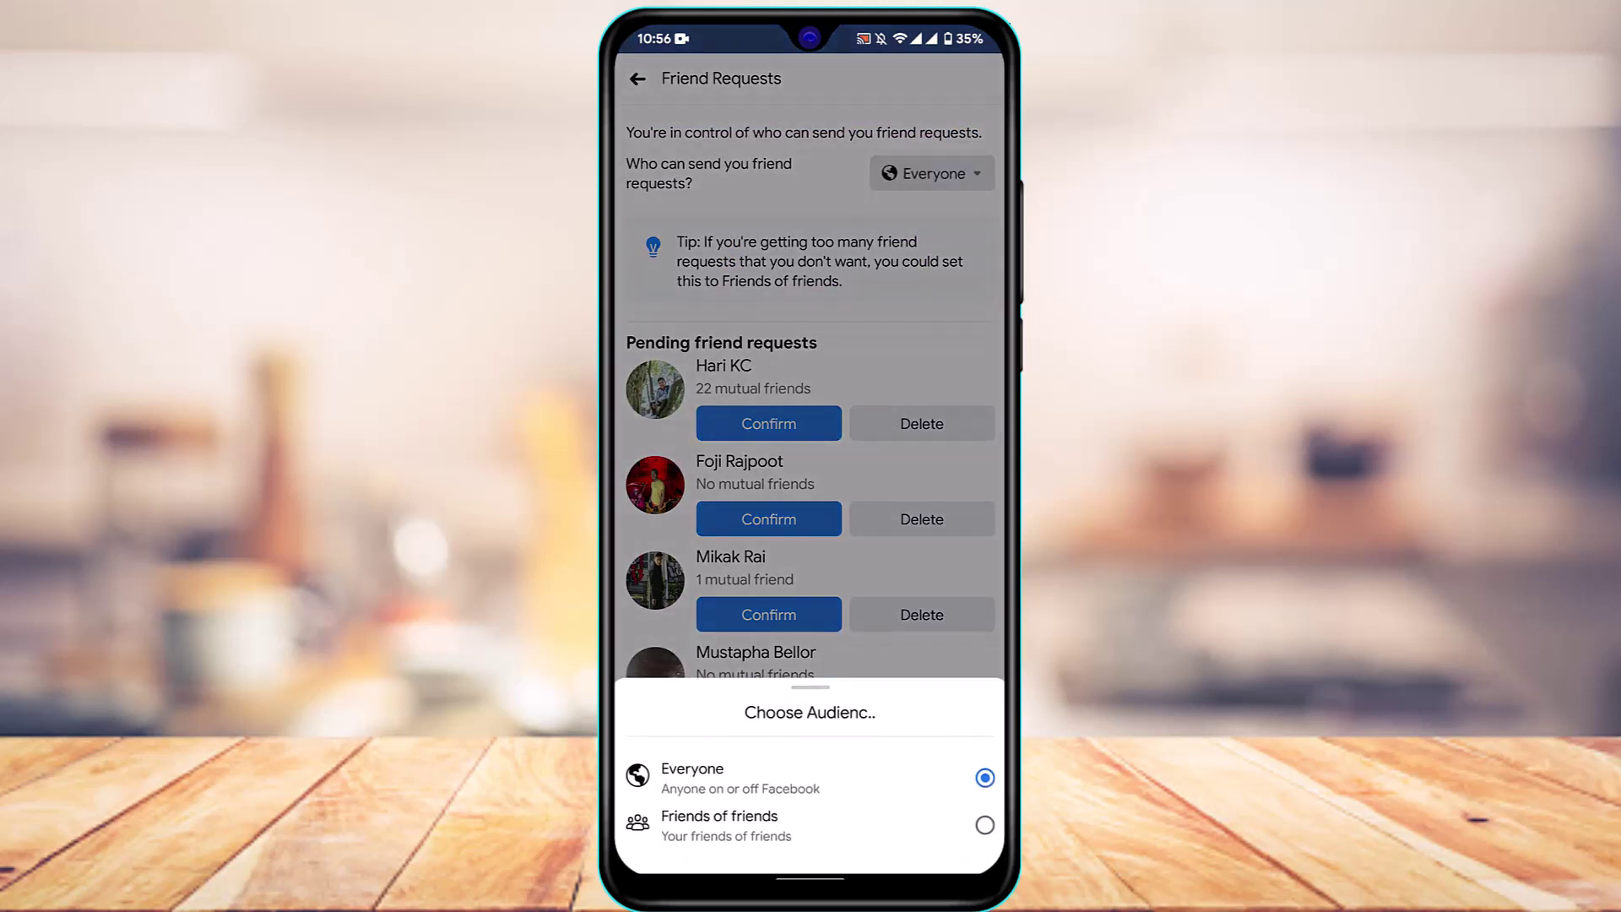
{"action": "key", "text": "Escape"}
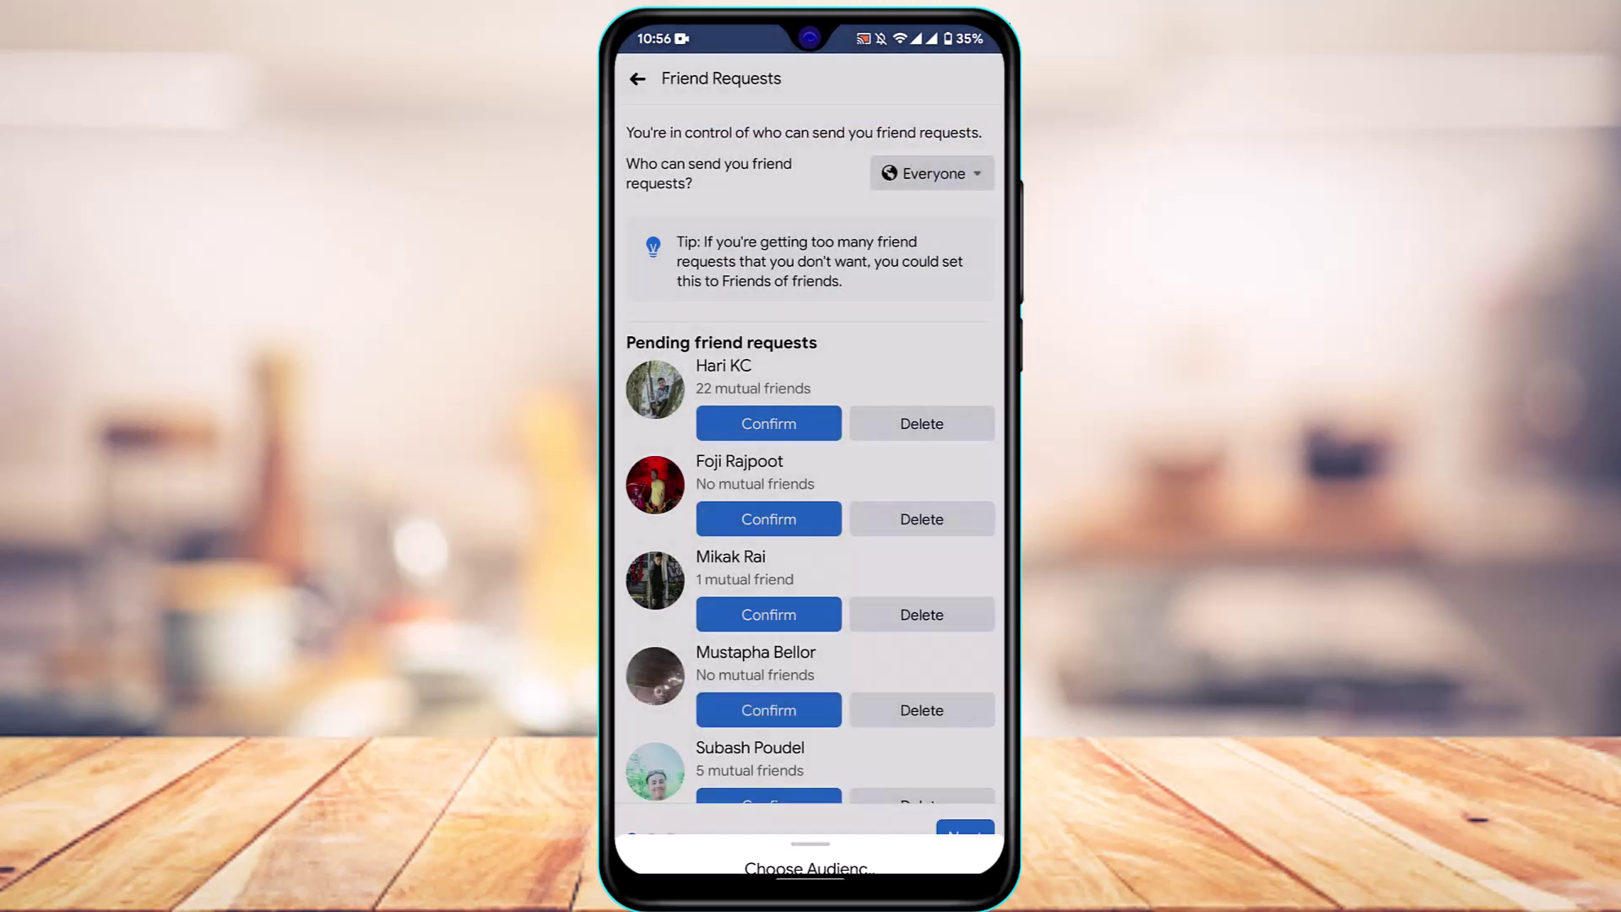
{"action": "left_click", "coordinate": [965, 837]}
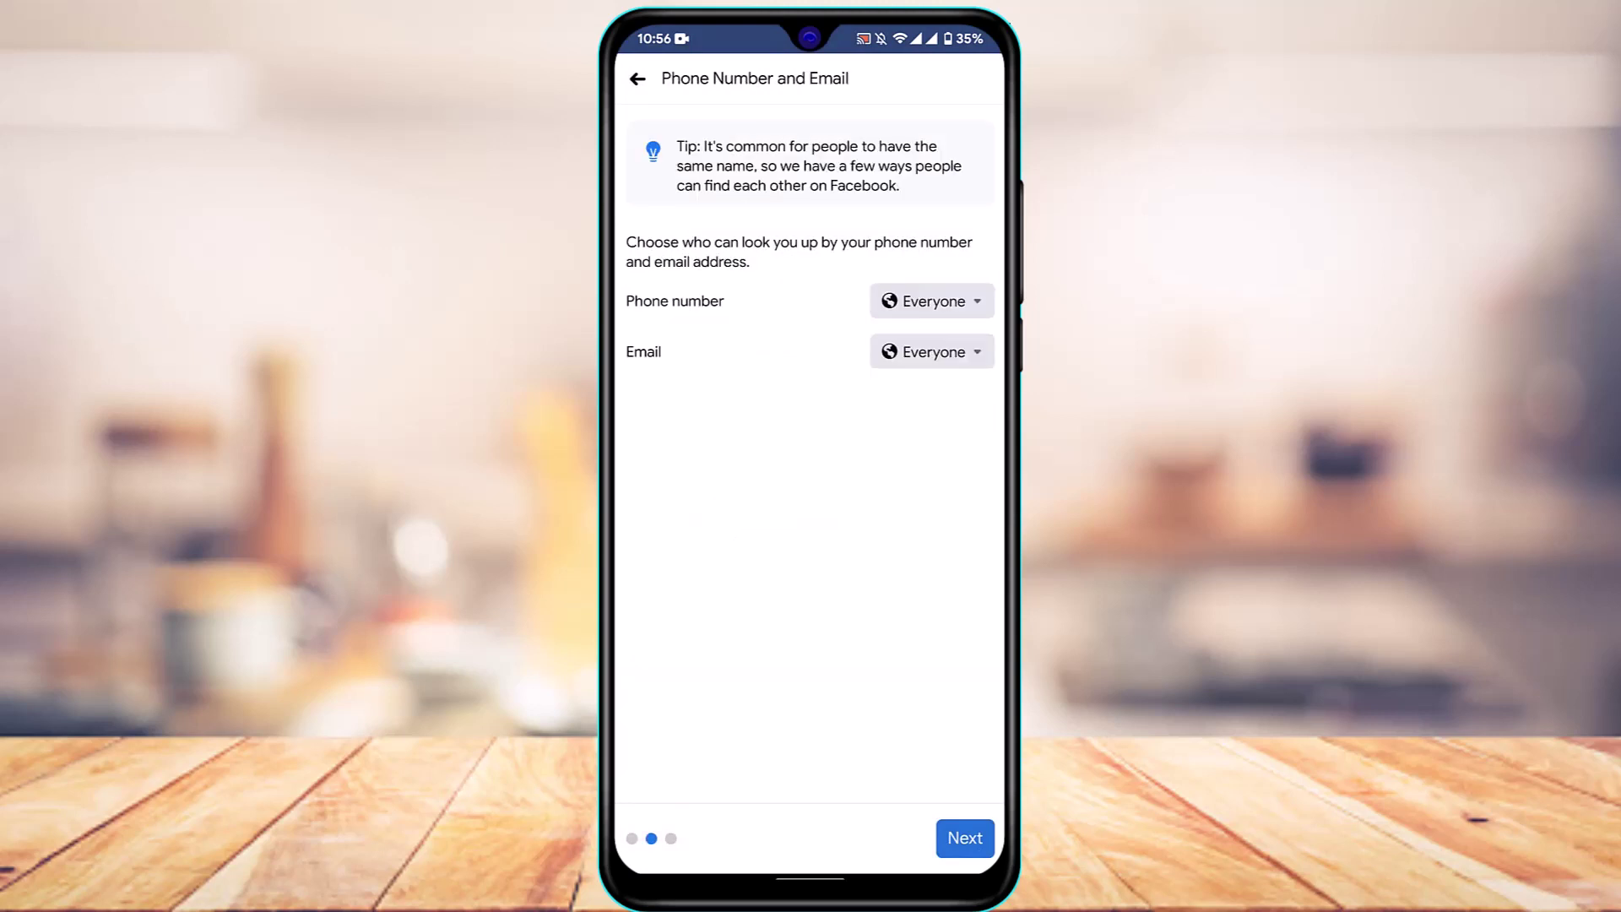
{"action": "left_click", "coordinate": [933, 300]}
{"action": "key", "text": "Escape"}
{"action": "left_click", "coordinate": [932, 351]}
{"action": "key", "text": "Escape"}
{"action": "left_click", "coordinate": [964, 837]}
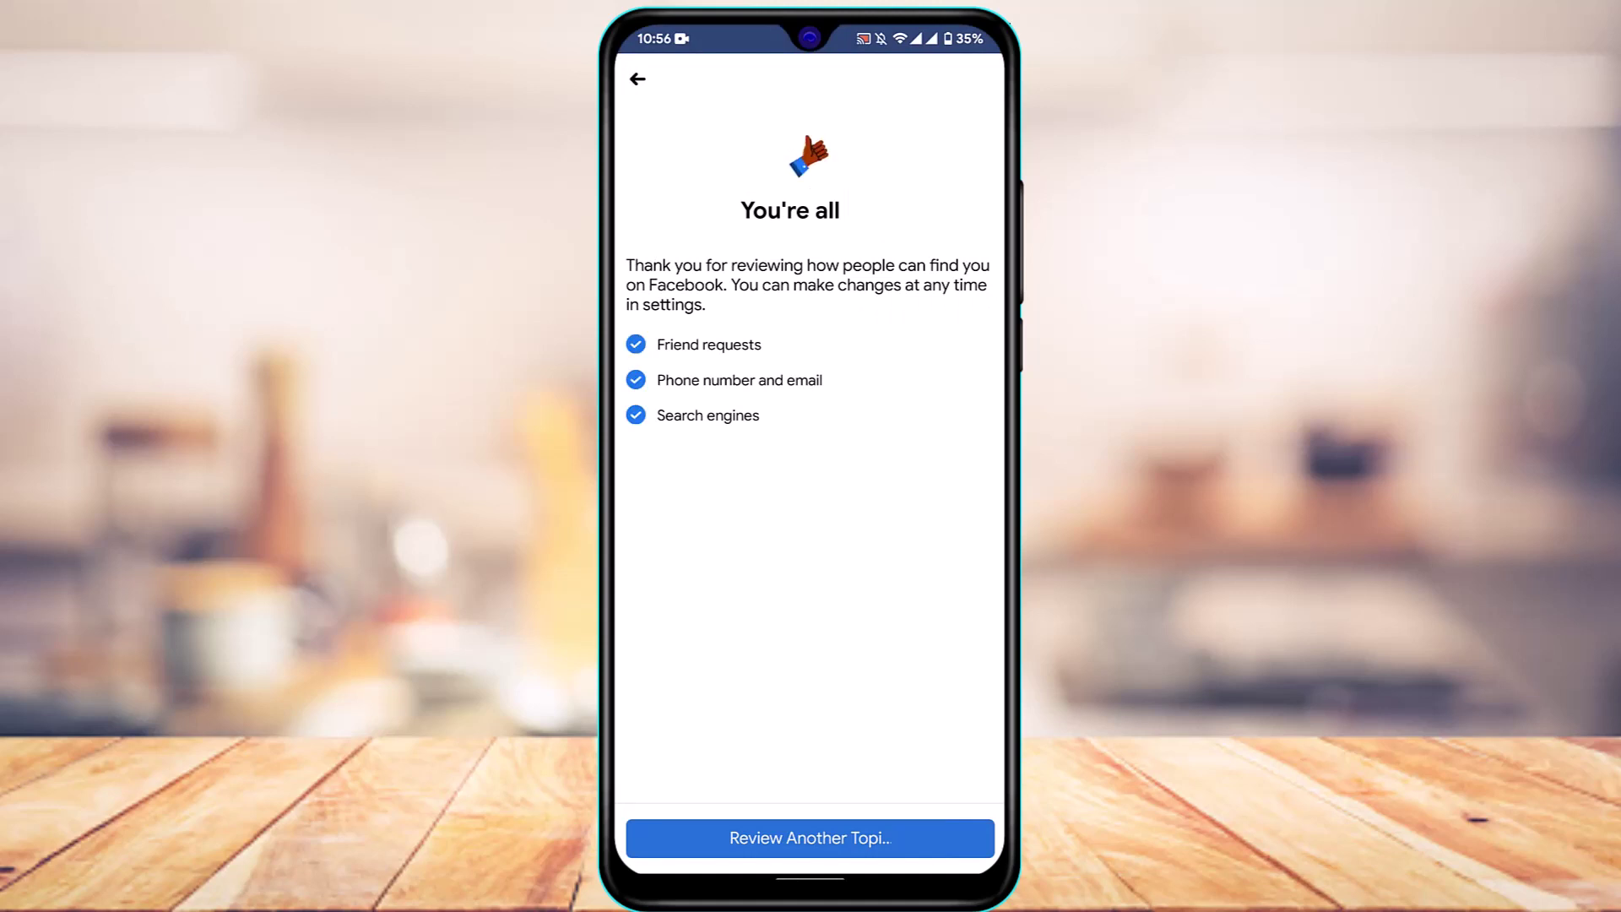
Step: Return to Privacy Shortcuts and open See more privacy settings
{"action": "left_click", "coordinate": [810, 837]}
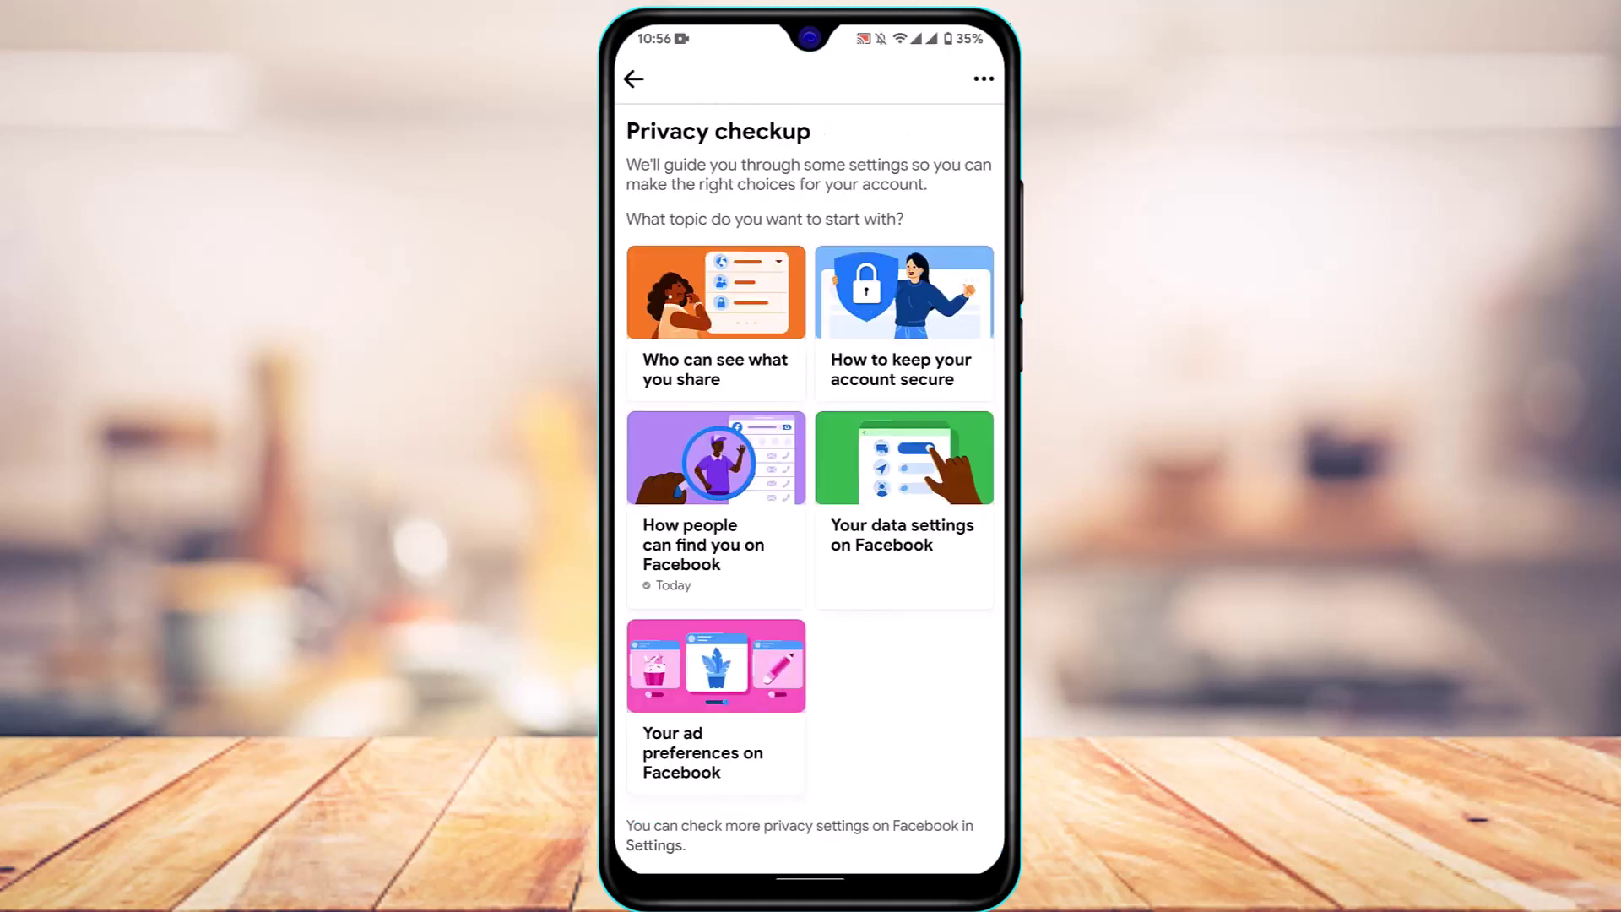
{"action": "left_click_drag", "start_coordinate": [1003, 614], "coordinate": [971, 614]}
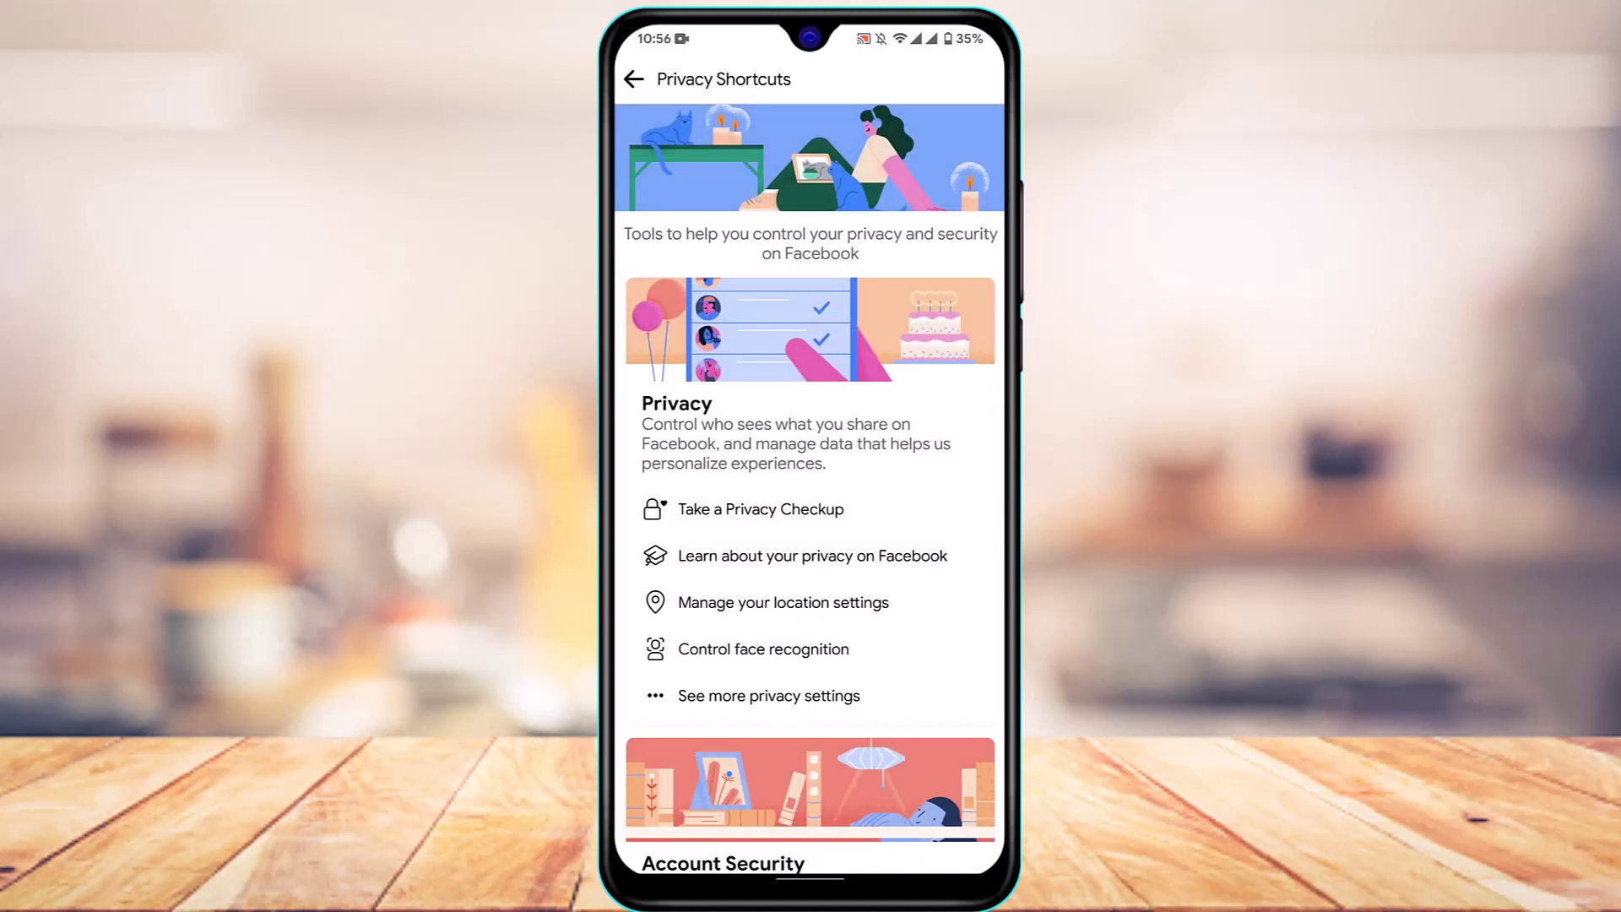
{"action": "left_click", "coordinate": [769, 696]}
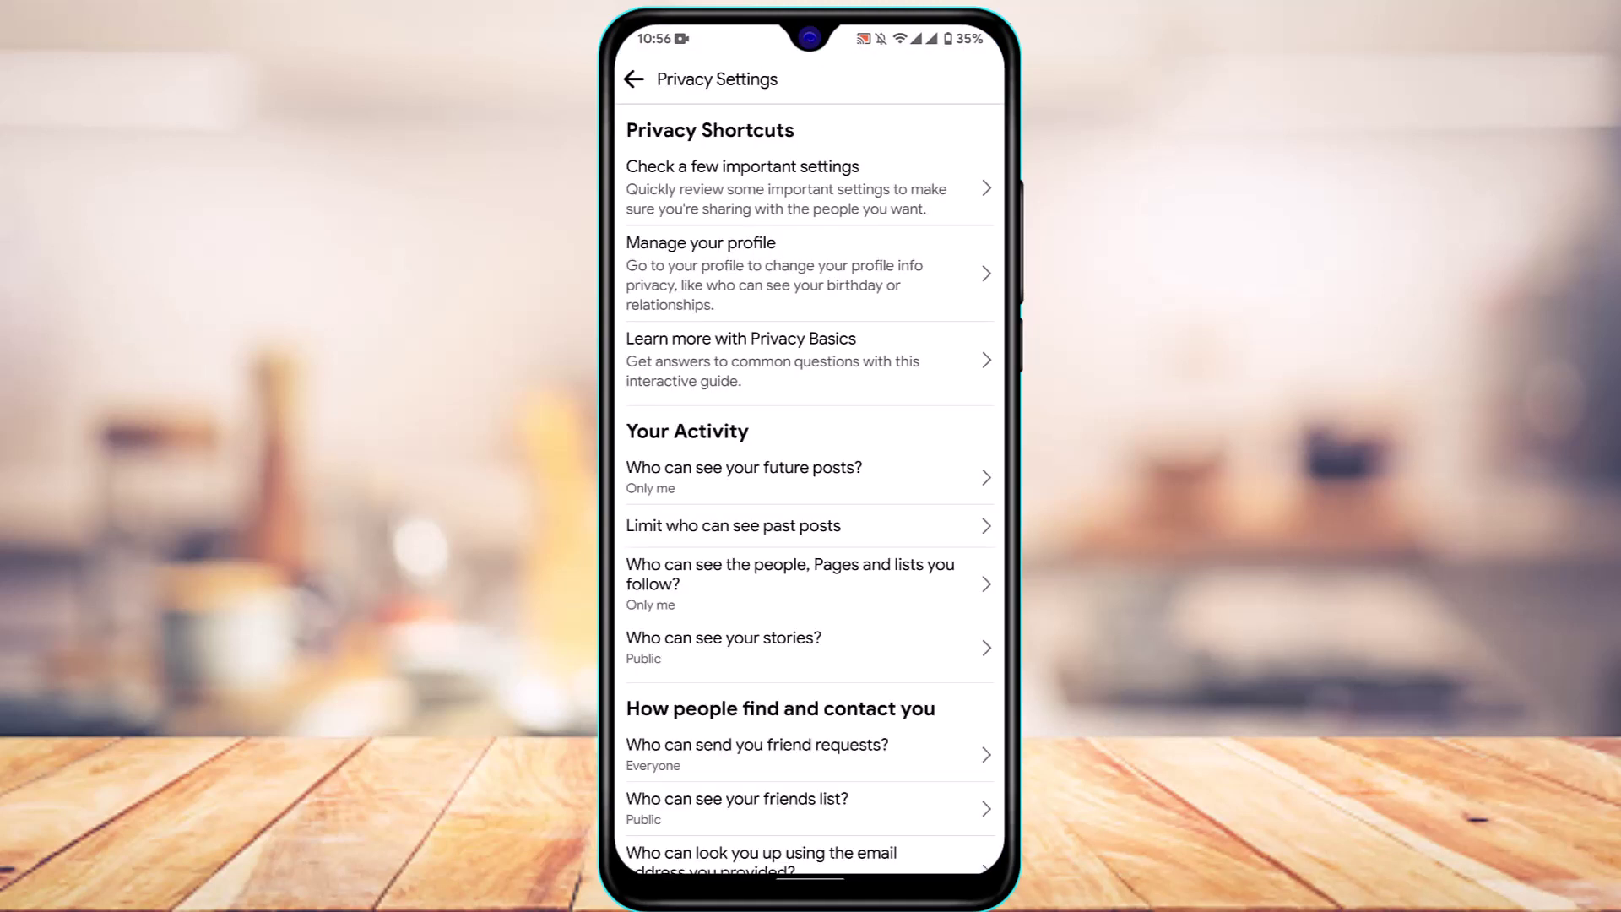
{"action": "scroll", "coordinate": [810, 506], "scroll_direction": "down", "scroll_amount": 2}
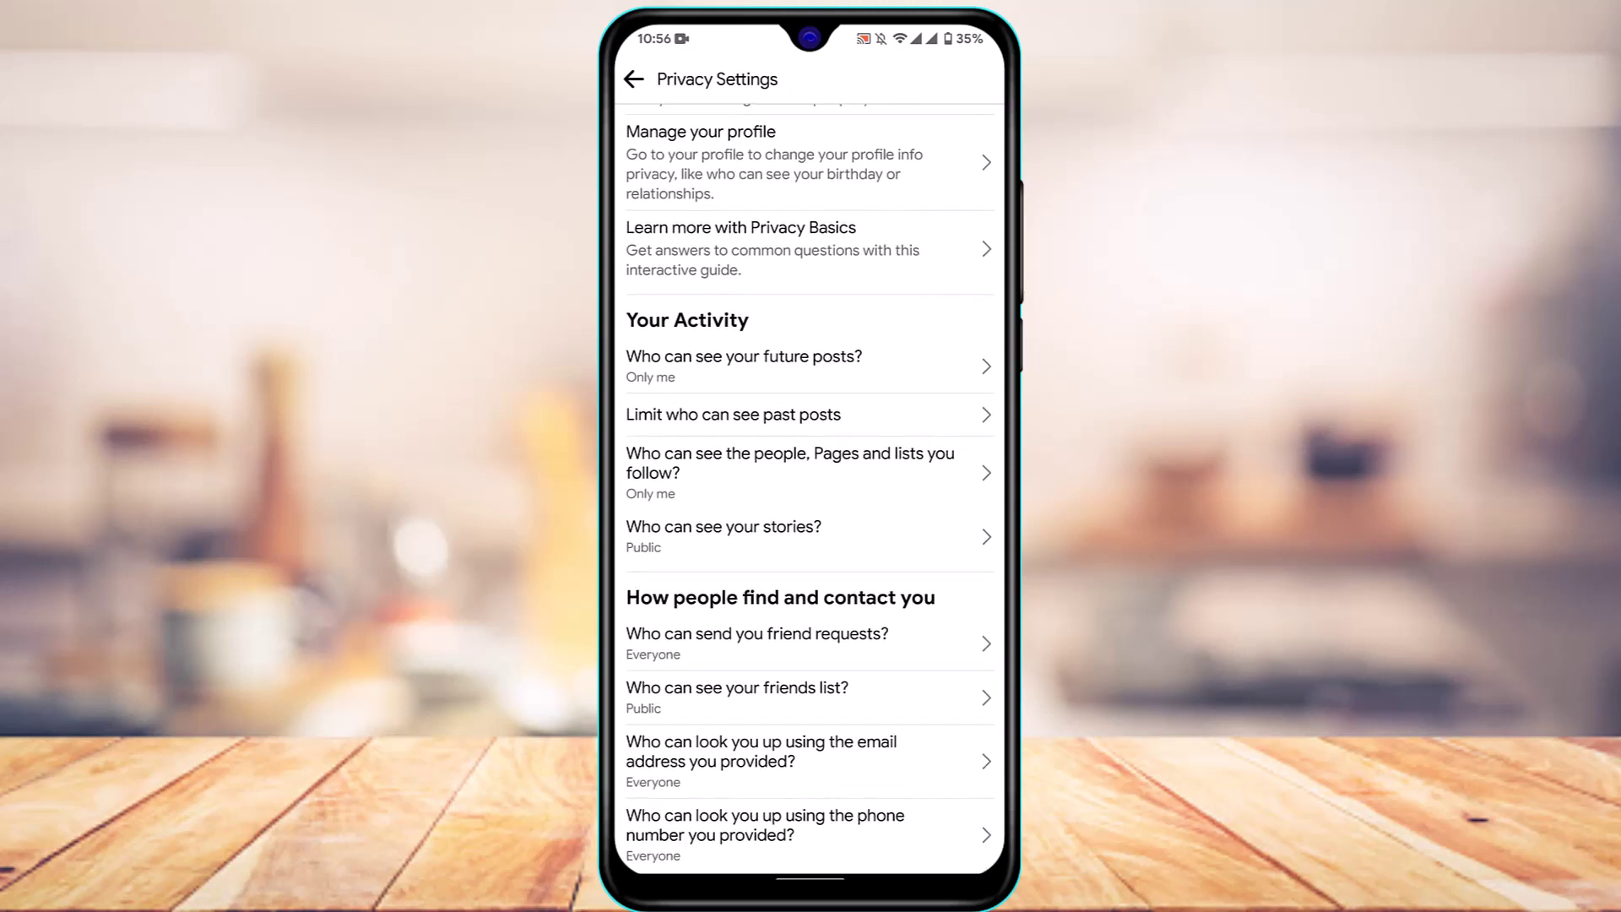
Step: Check the future posts audience stays Only me, then back out of Privacy Settings to the Menu
{"action": "left_click", "coordinate": [744, 366]}
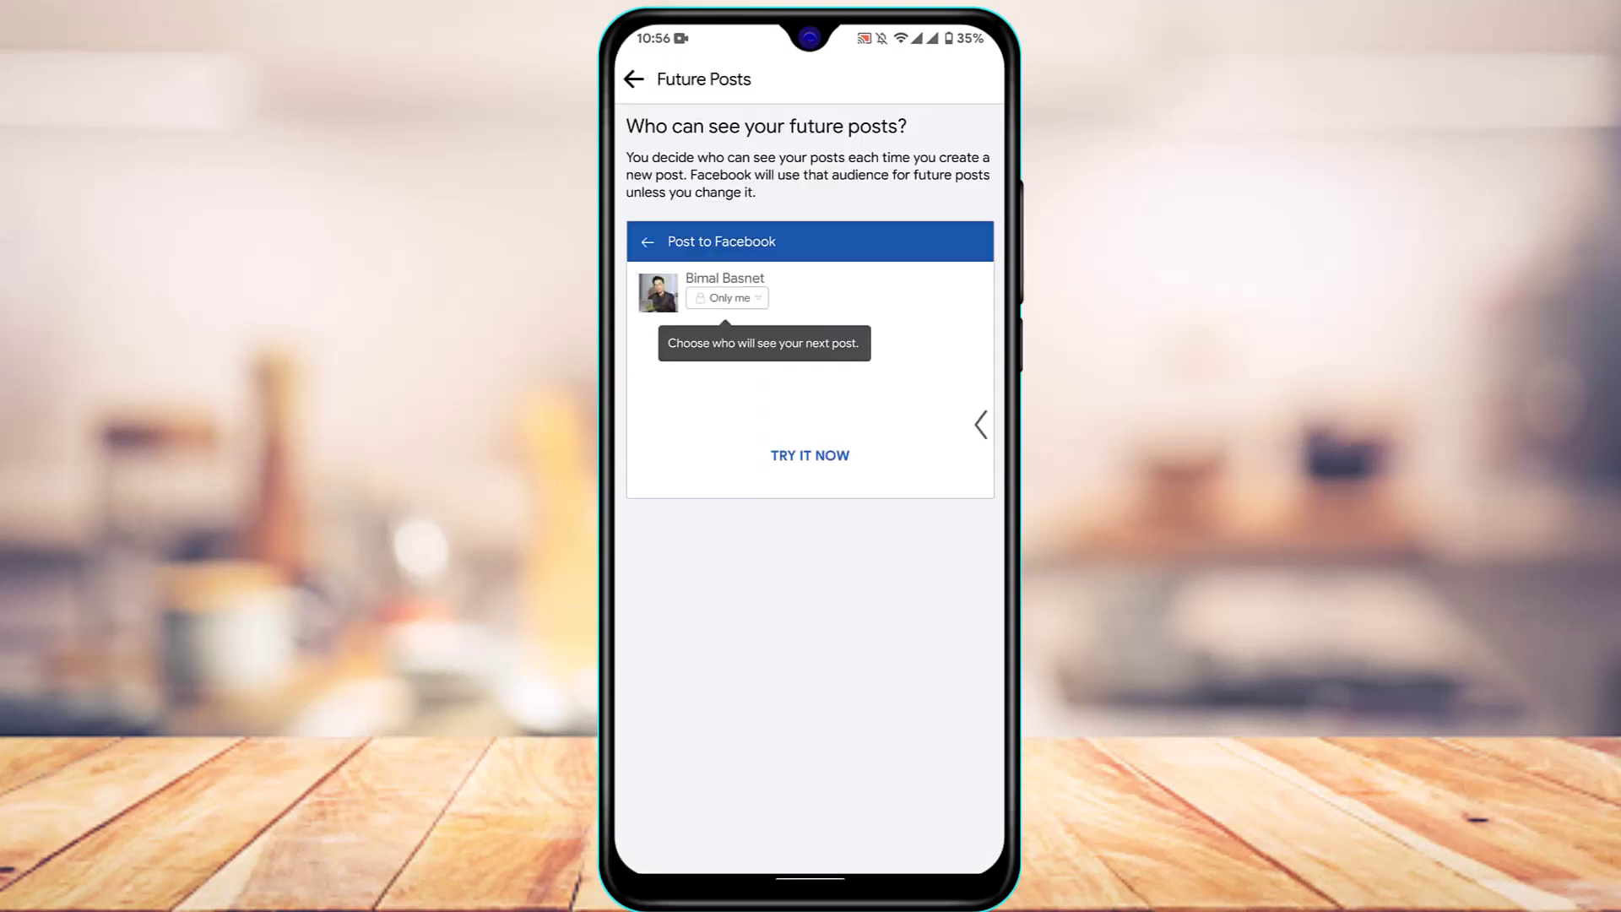
{"action": "left_click", "coordinate": [634, 79]}
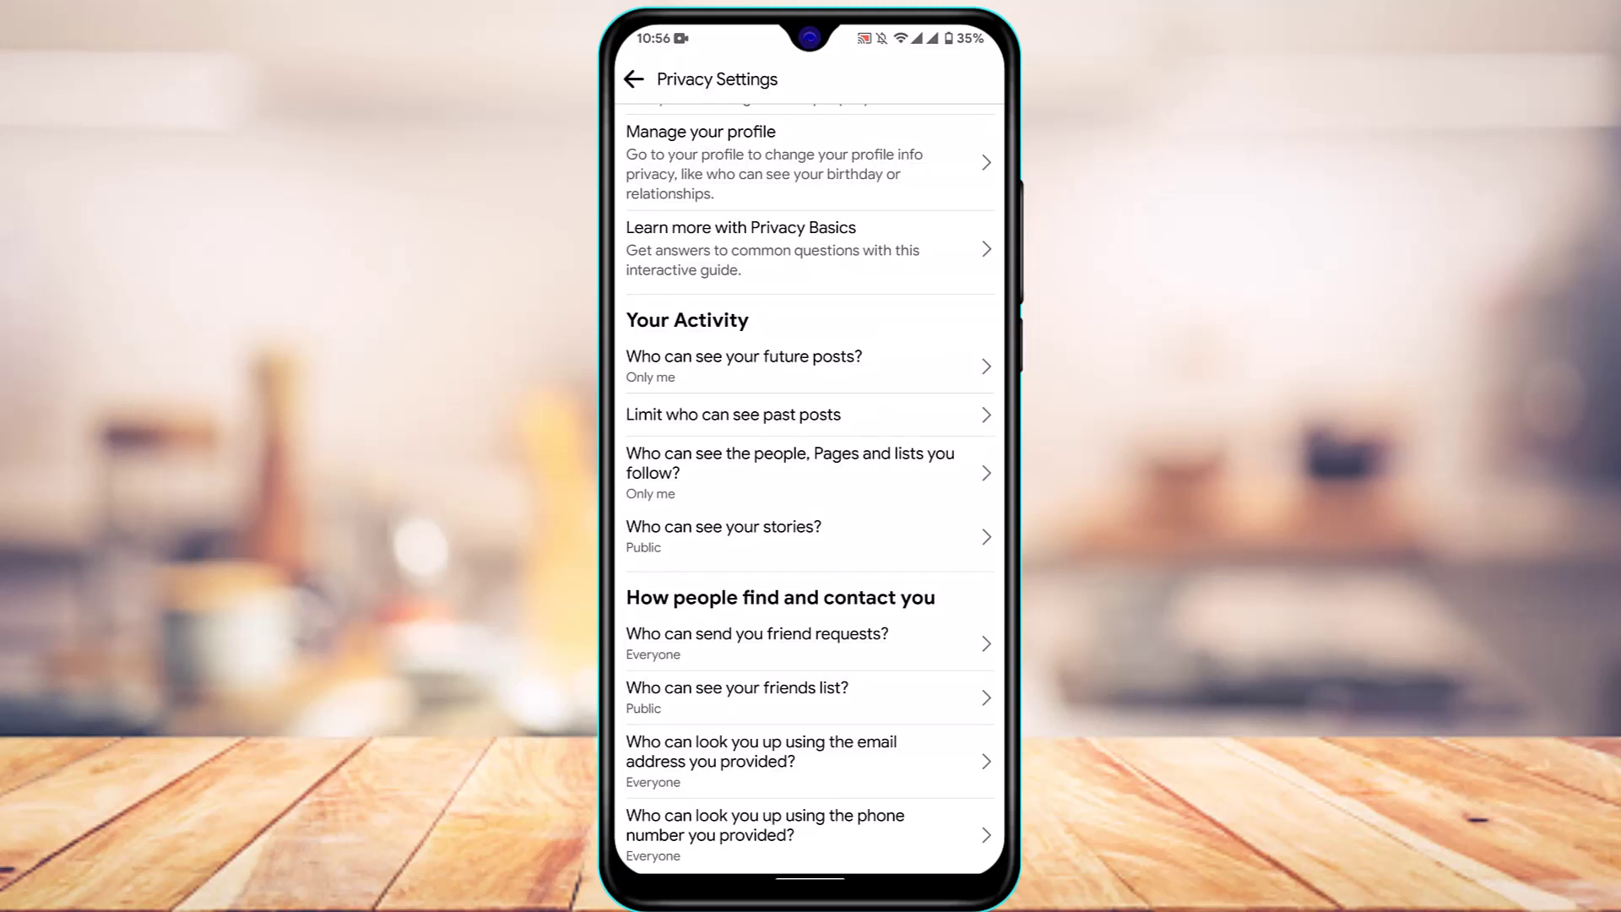
{"action": "scroll", "coordinate": [810, 506], "scroll_direction": "down", "scroll_amount": 1}
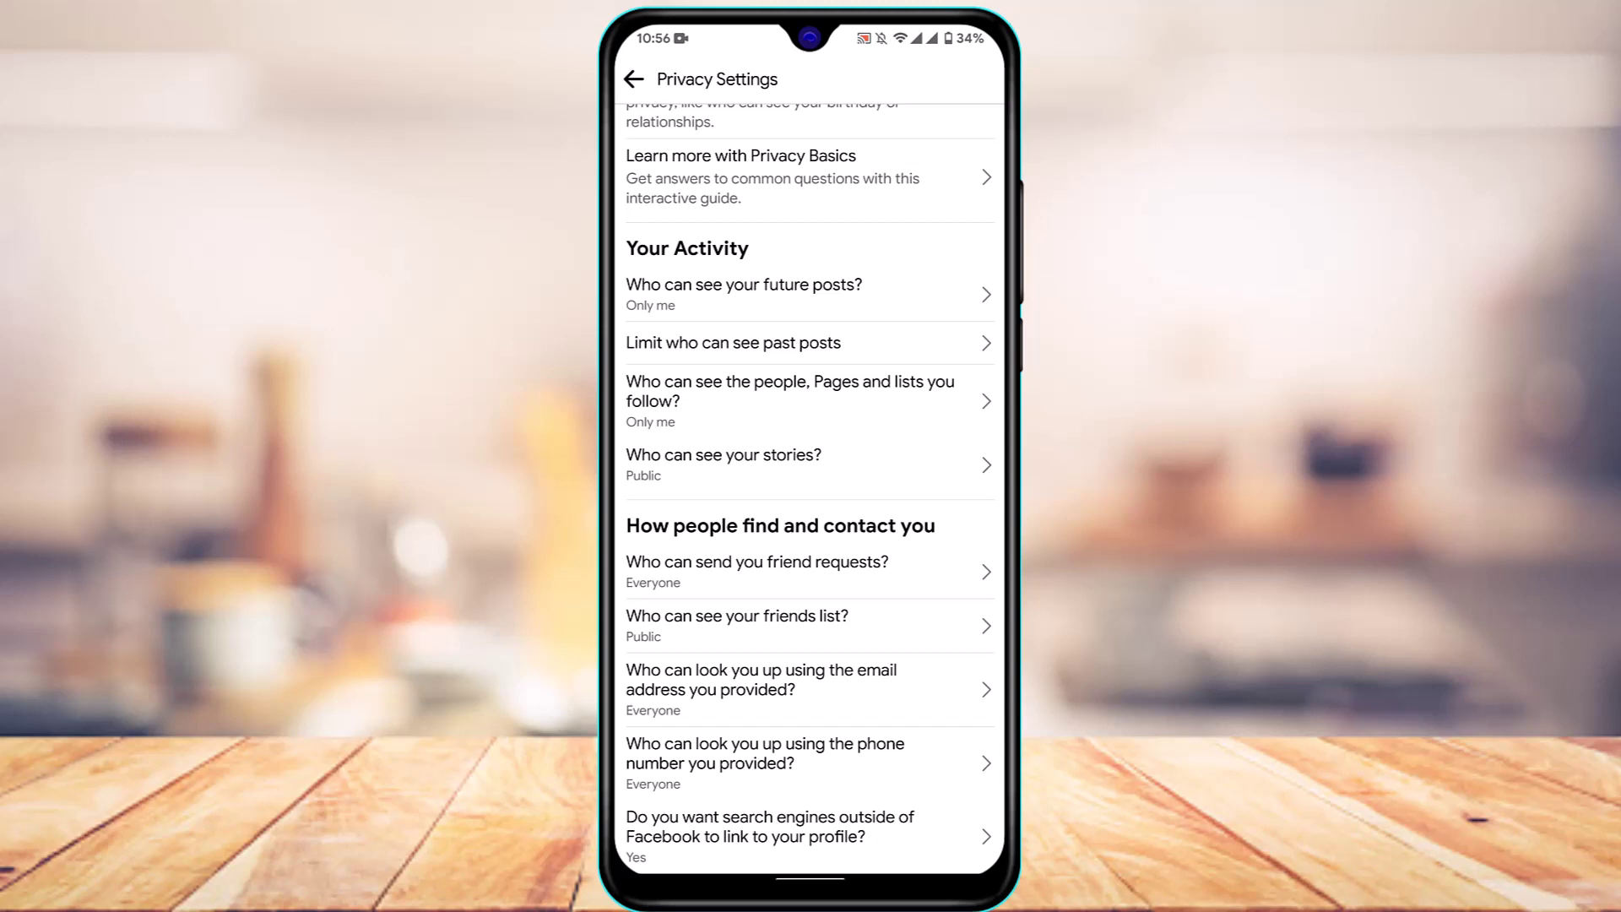
{"action": "scroll", "coordinate": [810, 481], "scroll_direction": "up", "scroll_amount": 3}
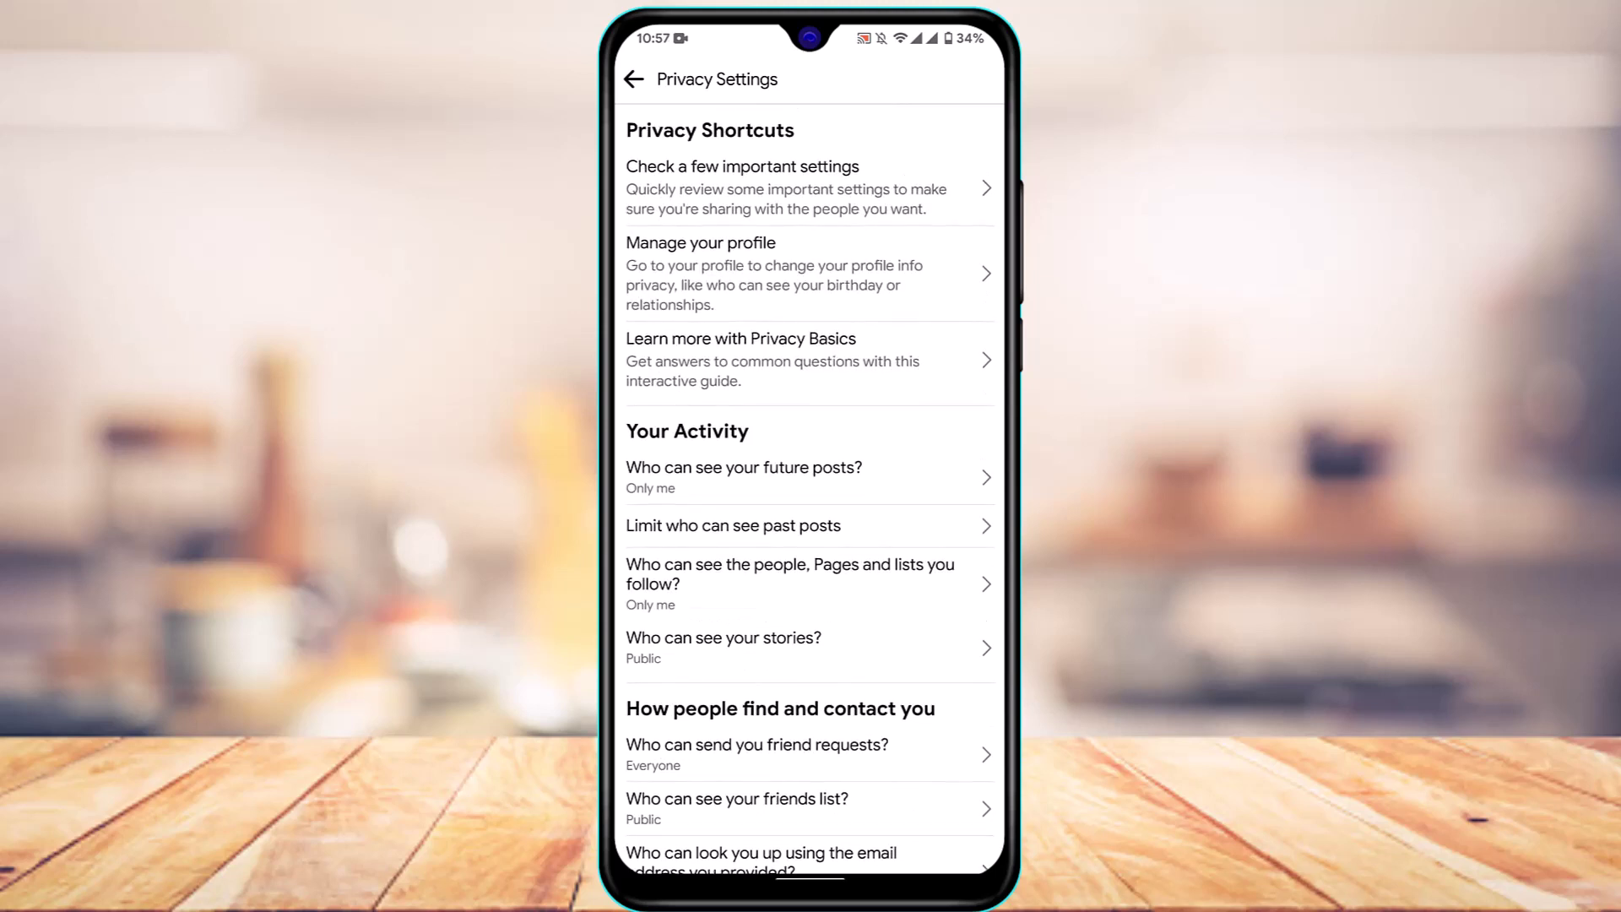
{"action": "left_click_drag", "start_coordinate": [1003, 644], "coordinate": [969, 643]}
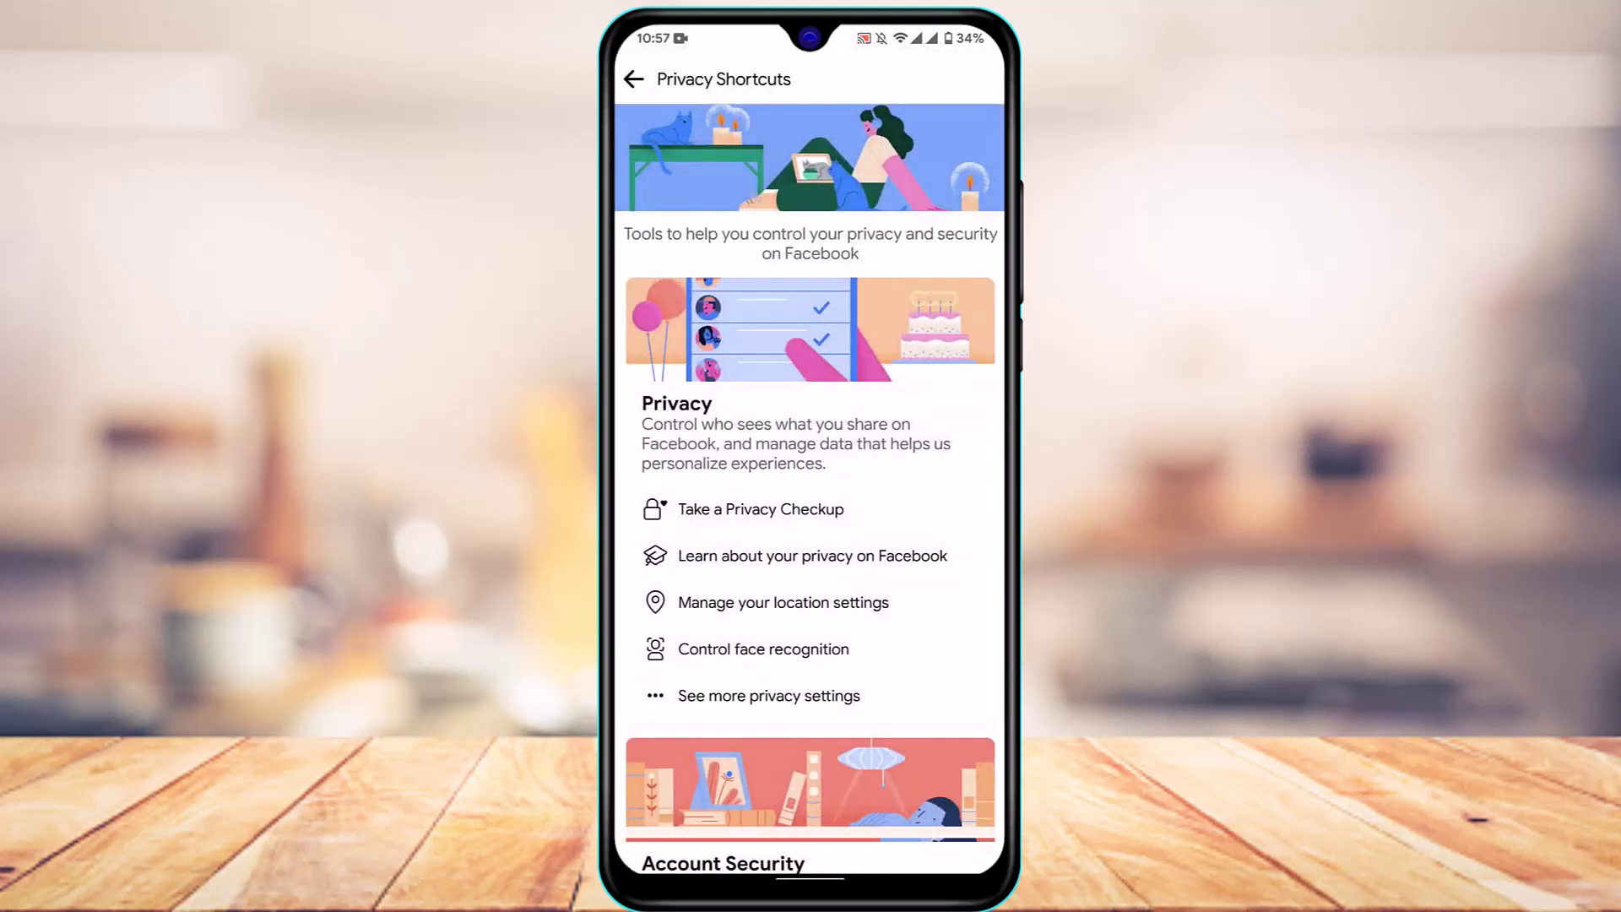
{"action": "left_click_drag", "start_coordinate": [1003, 700], "coordinate": [960, 699]}
{"action": "scroll", "coordinate": [811, 648], "scroll_direction": "up", "scroll_amount": 10}
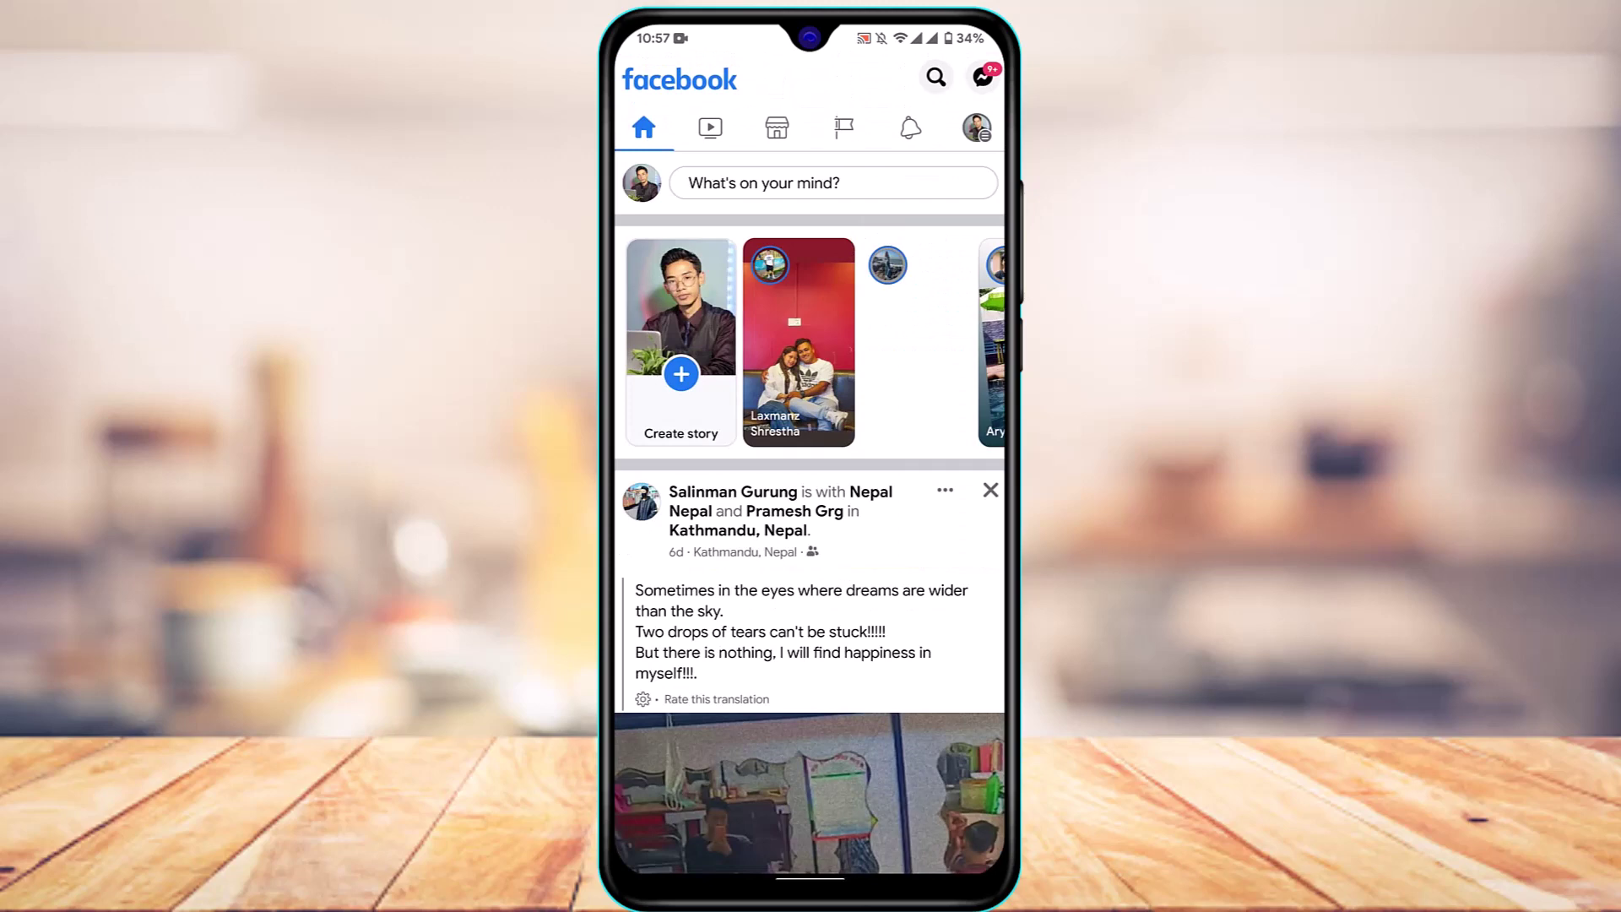
{"action": "scroll", "coordinate": [809, 506], "scroll_direction": "down", "scroll_amount": 2}
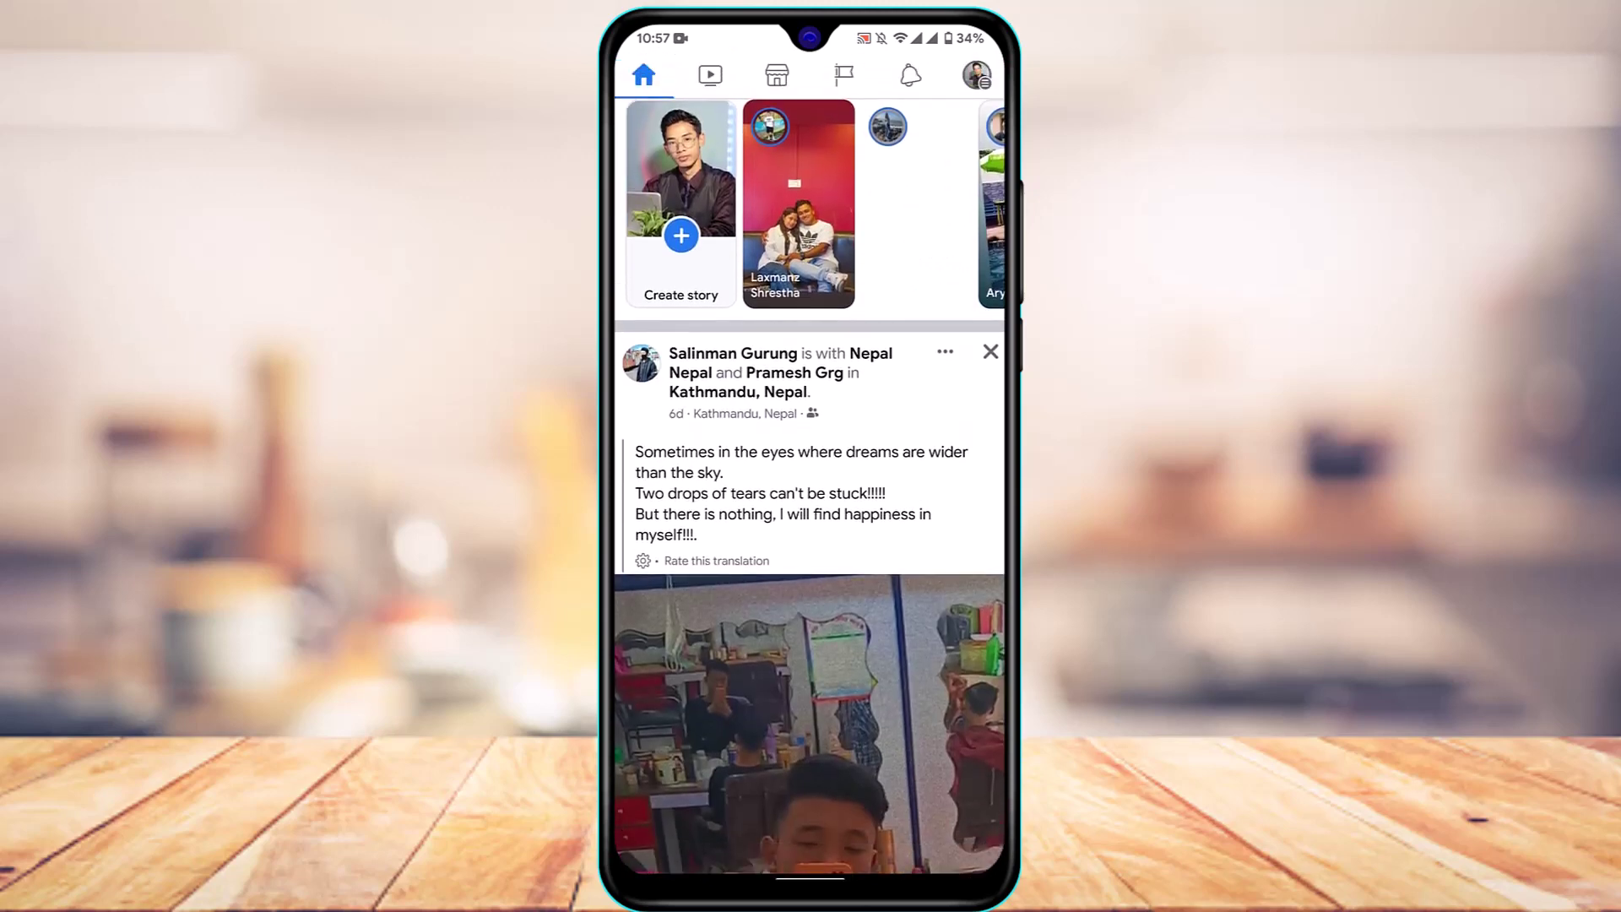
{"action": "scroll", "coordinate": [810, 508], "scroll_direction": "down", "scroll_amount": 3}
{"action": "scroll", "coordinate": [809, 507], "scroll_direction": "down", "scroll_amount": 5}
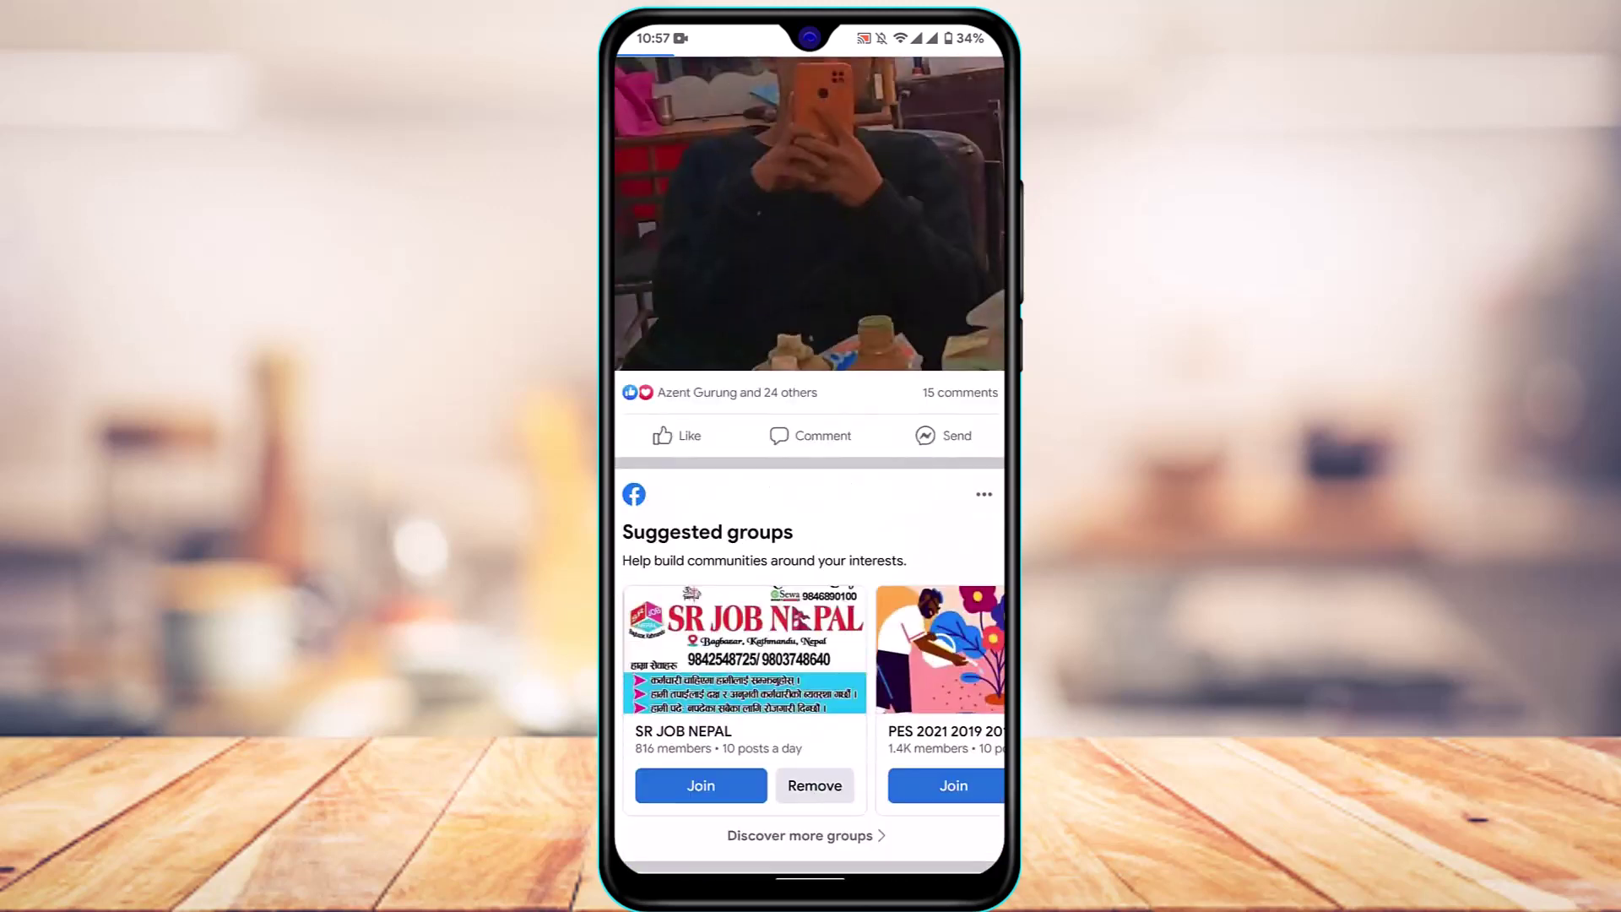
{"action": "scroll", "coordinate": [808, 507], "scroll_direction": "down", "scroll_amount": 3}
{"action": "scroll", "coordinate": [810, 508], "scroll_direction": "down", "scroll_amount": 3}
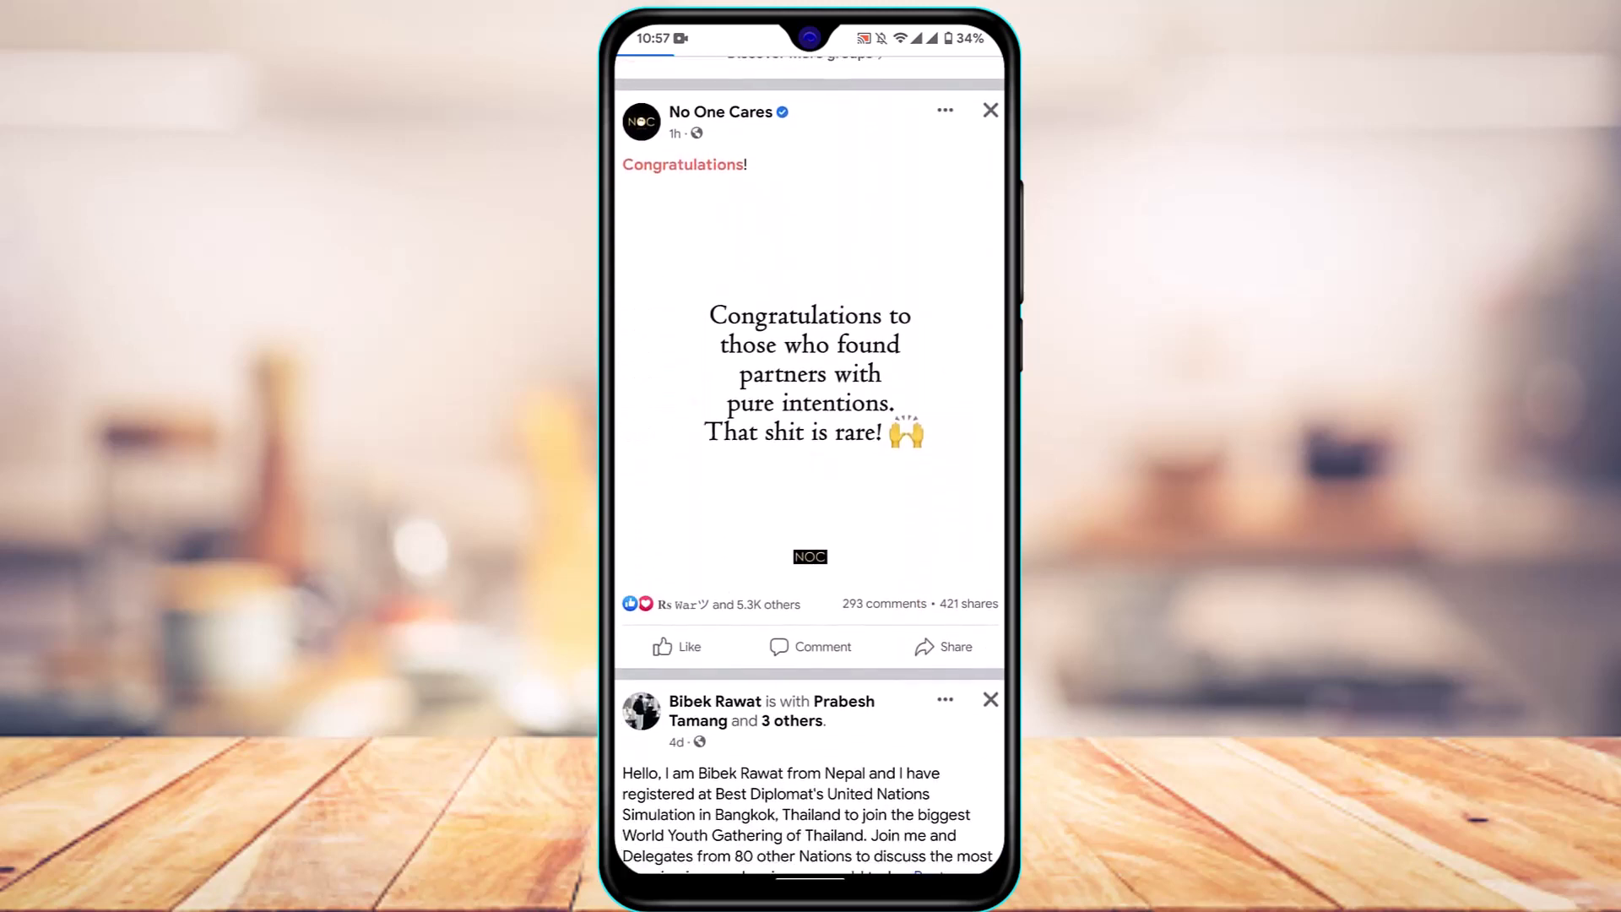
{"action": "scroll", "coordinate": [808, 507], "scroll_direction": "down", "scroll_amount": 3}
{"action": "scroll", "coordinate": [809, 506], "scroll_direction": "down", "scroll_amount": 4}
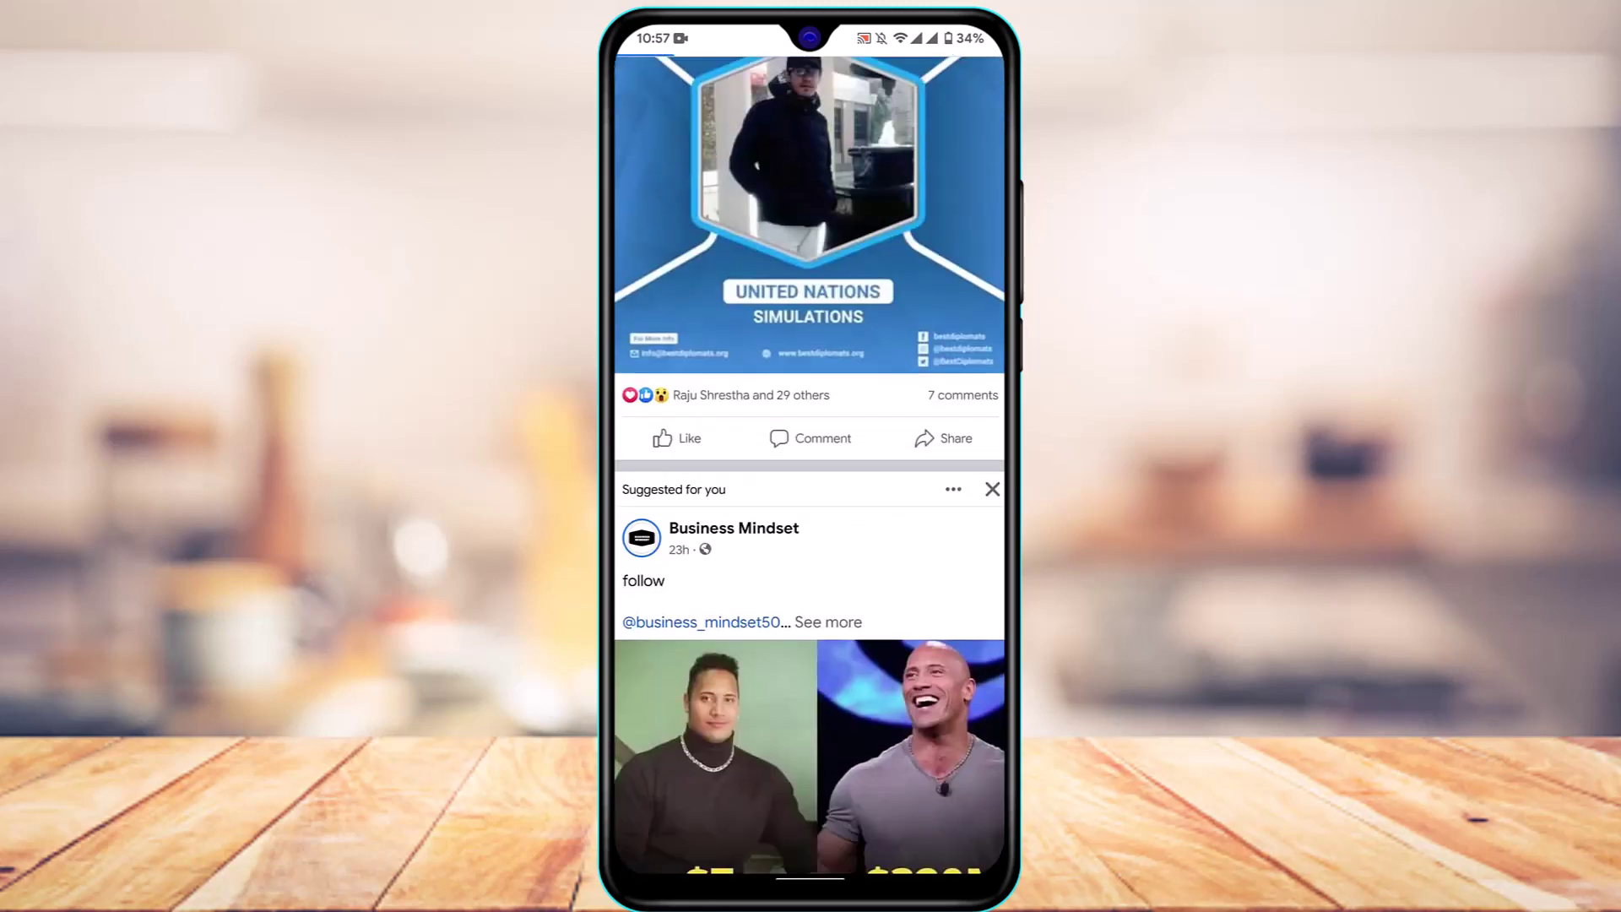
{"action": "scroll", "coordinate": [810, 506], "scroll_direction": "down", "scroll_amount": 2}
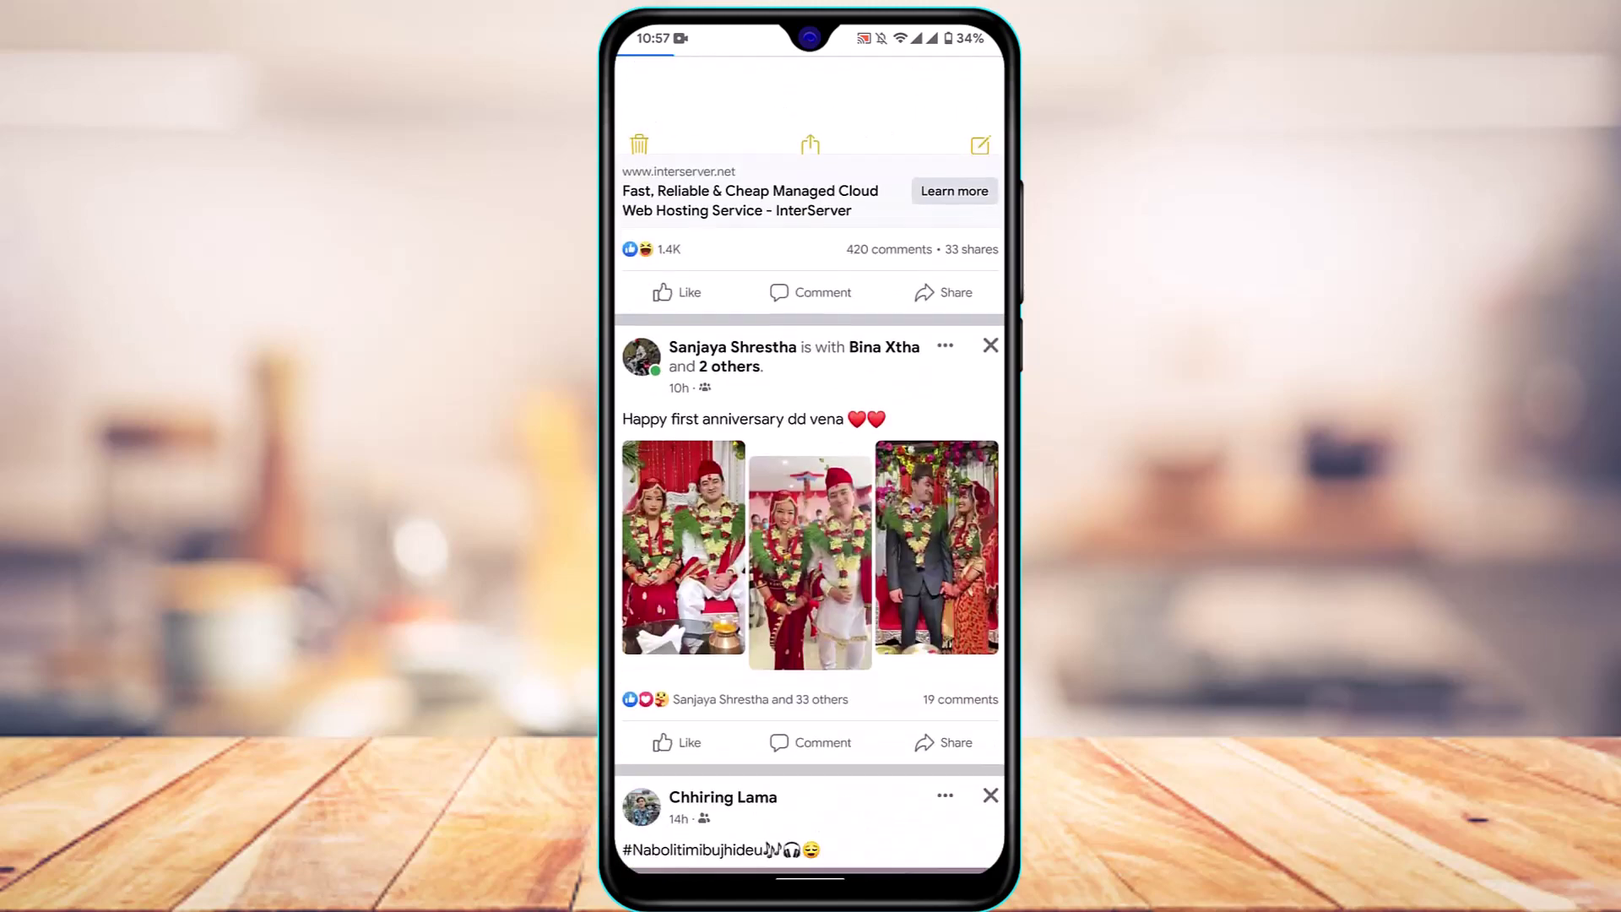
{"action": "scroll", "coordinate": [810, 464], "scroll_direction": "down", "scroll_amount": 10}
{"action": "scroll", "coordinate": [809, 465], "scroll_direction": "down", "scroll_amount": 10}
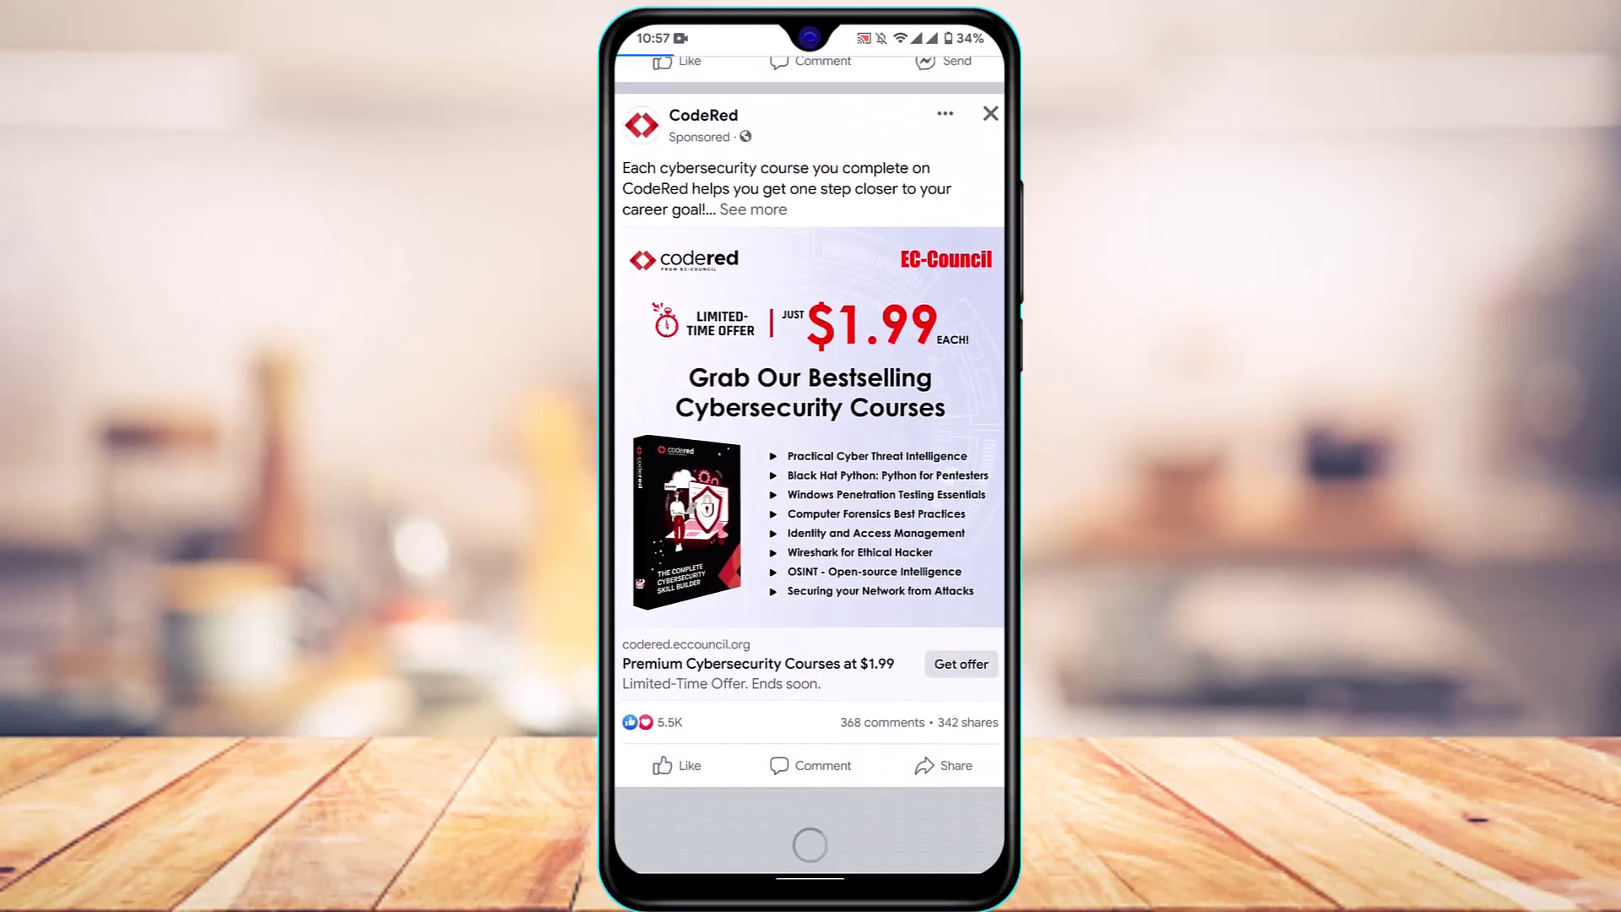
{"action": "scroll", "coordinate": [809, 465], "scroll_direction": "down", "scroll_amount": 5}
{"action": "scroll", "coordinate": [809, 465], "scroll_direction": "down", "scroll_amount": 5}
{"action": "scroll", "coordinate": [809, 464], "scroll_direction": "down", "scroll_amount": 5}
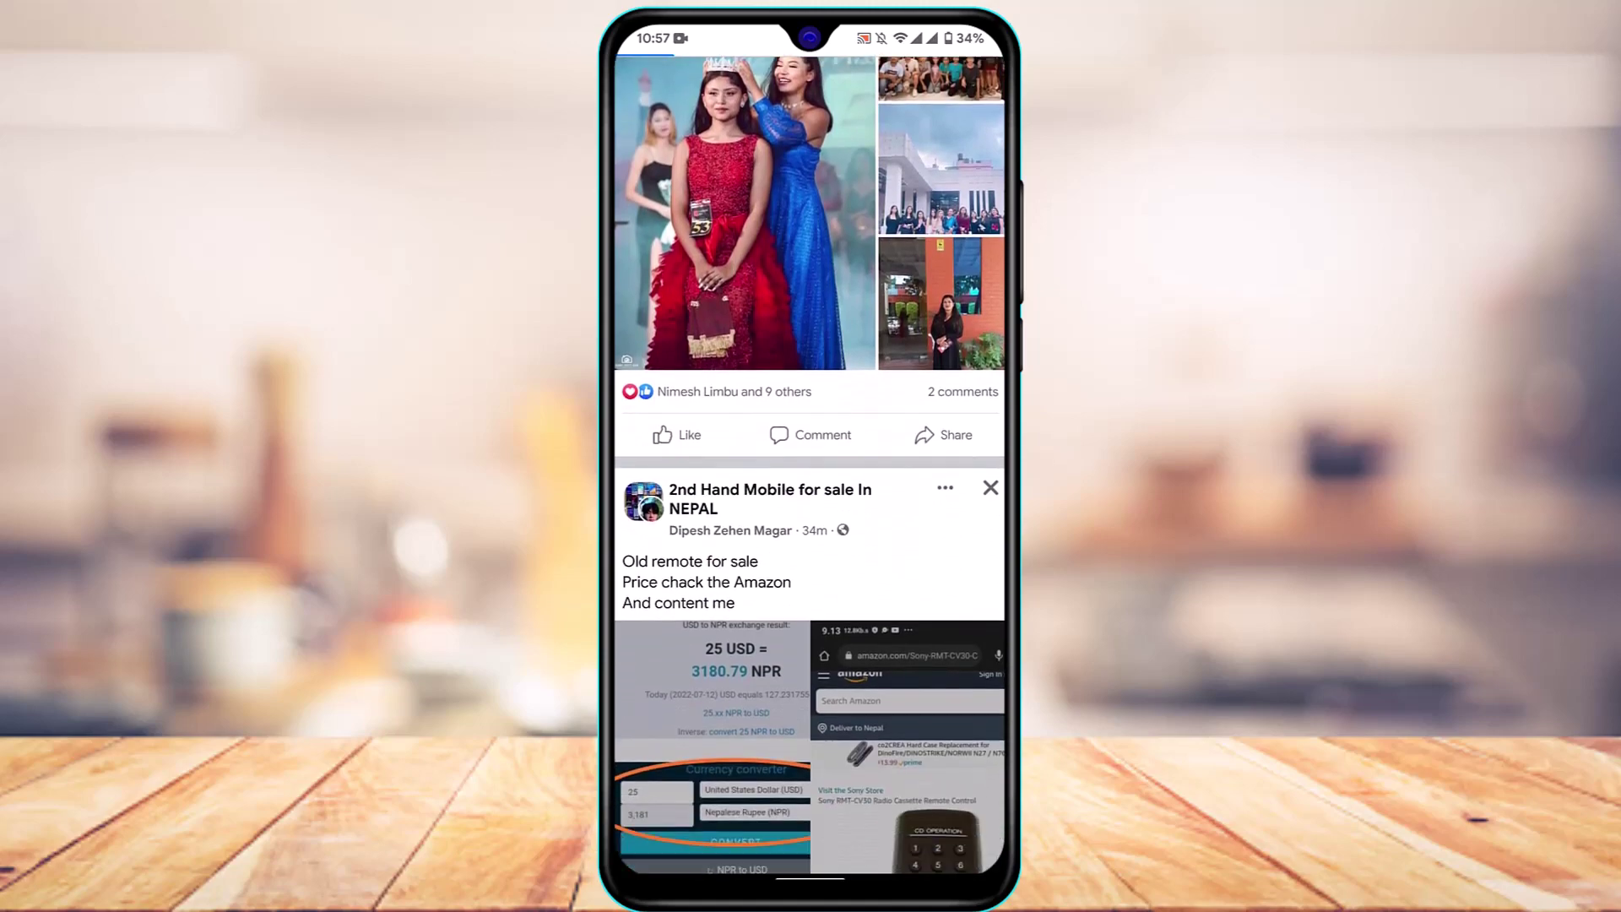